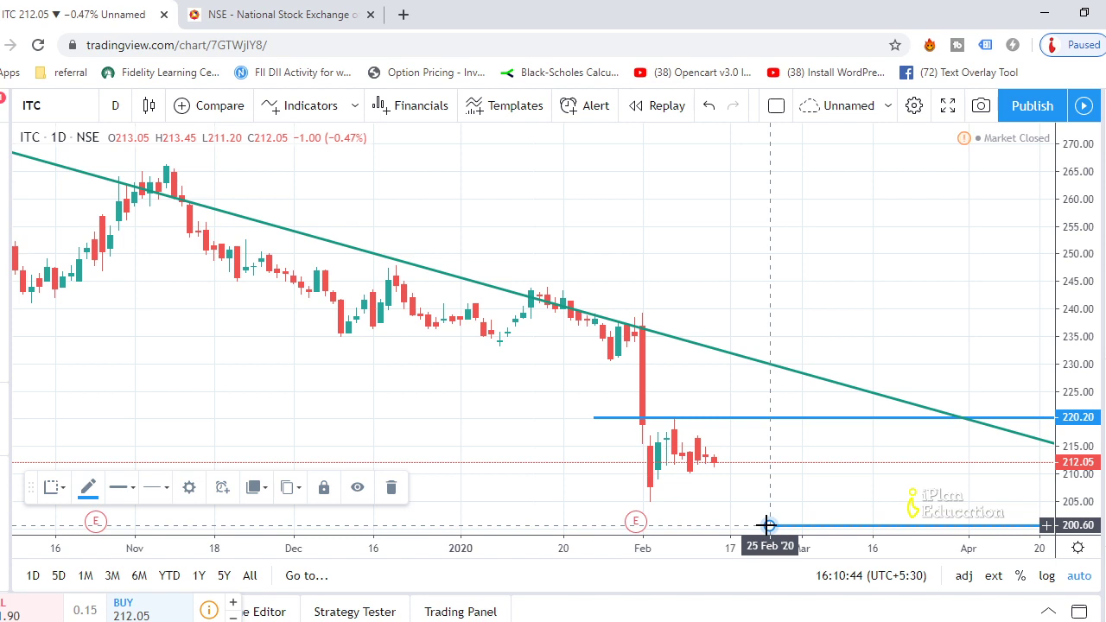
Move the lower horizontal support line on the ITC chart to 200.10, starting at 15 Jan '20
drag(767, 525, 539, 528)
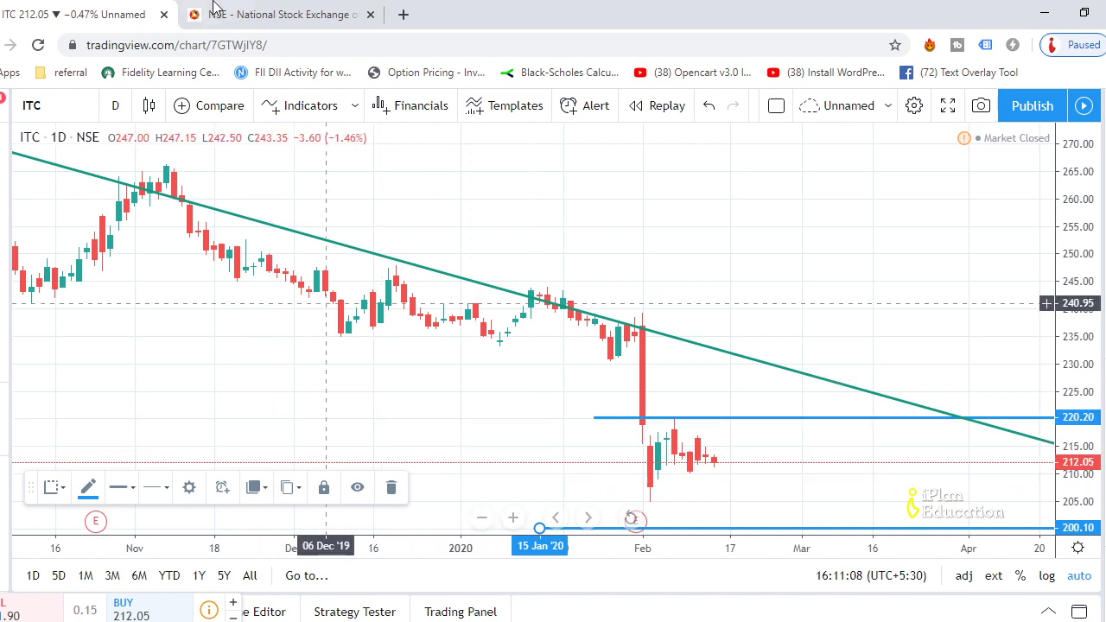
Examine the ITC put prices in the NSE option chain for the 27FEB2020 expiry
click(284, 11)
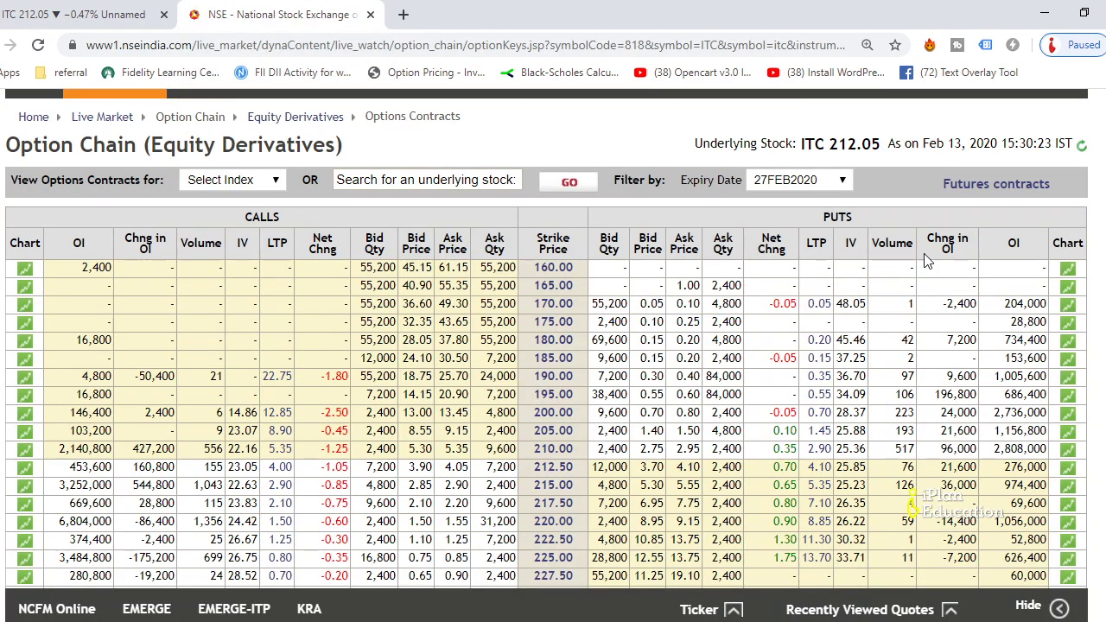
scroll(547, 338, down, 1)
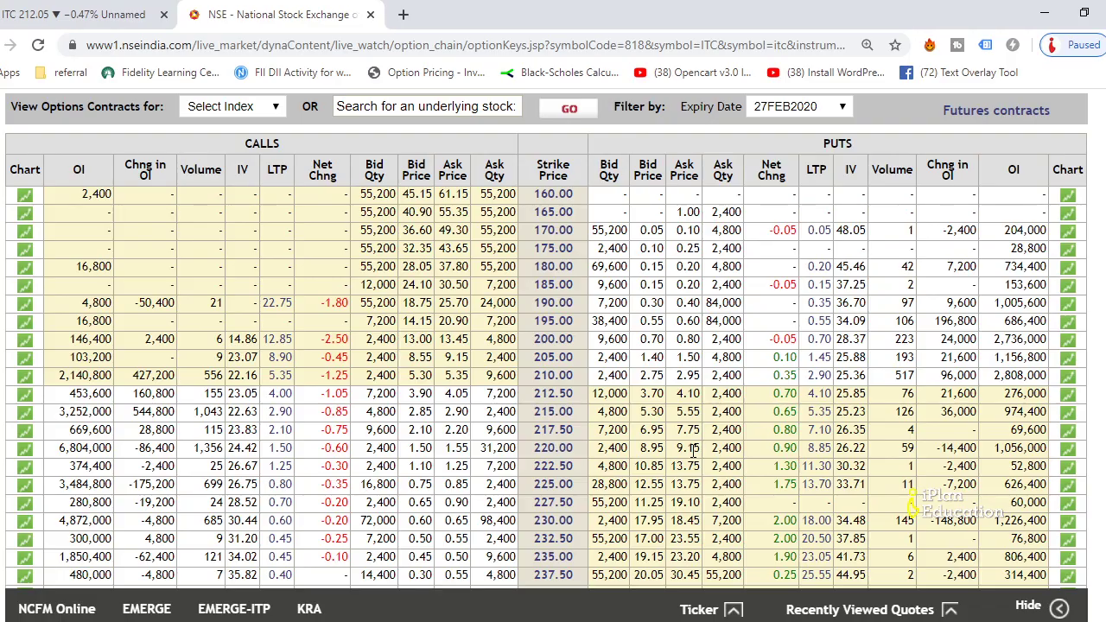
Switch to the Excel option strategies workbook and change the stock name on the Bear Put Spread sheet to ITC
click(527, 612)
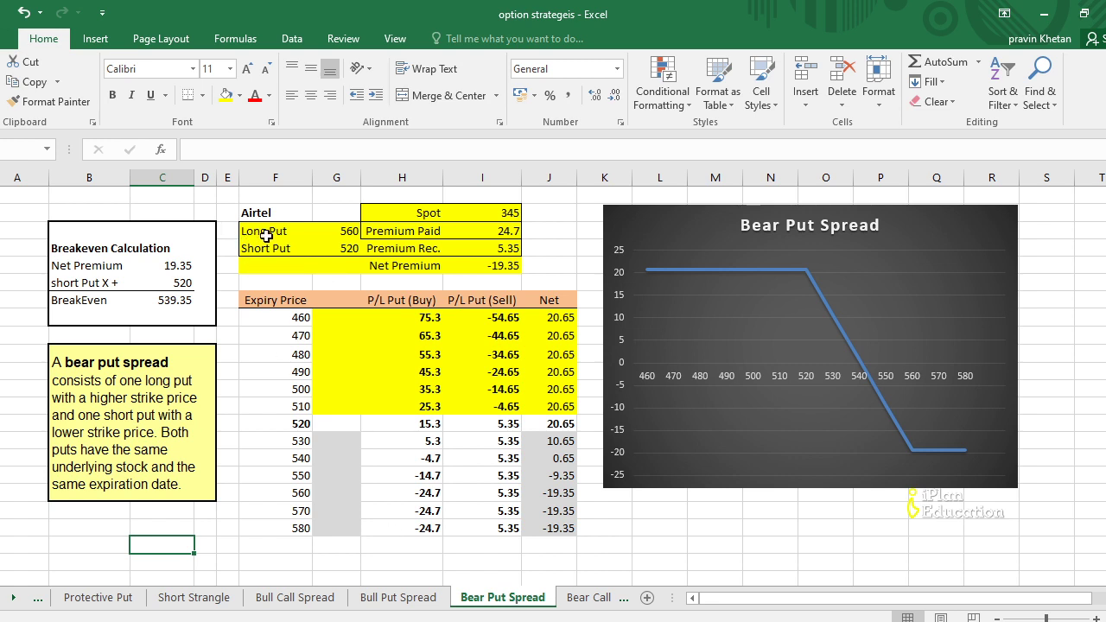
click(265, 235)
key(Right)
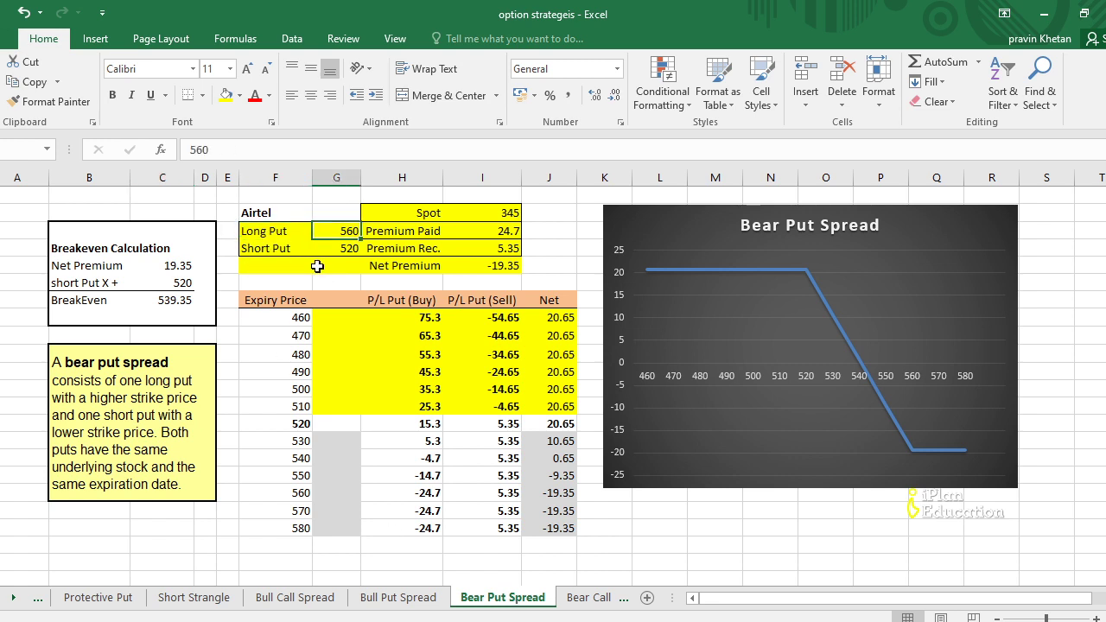
key(Up)
key(Left)
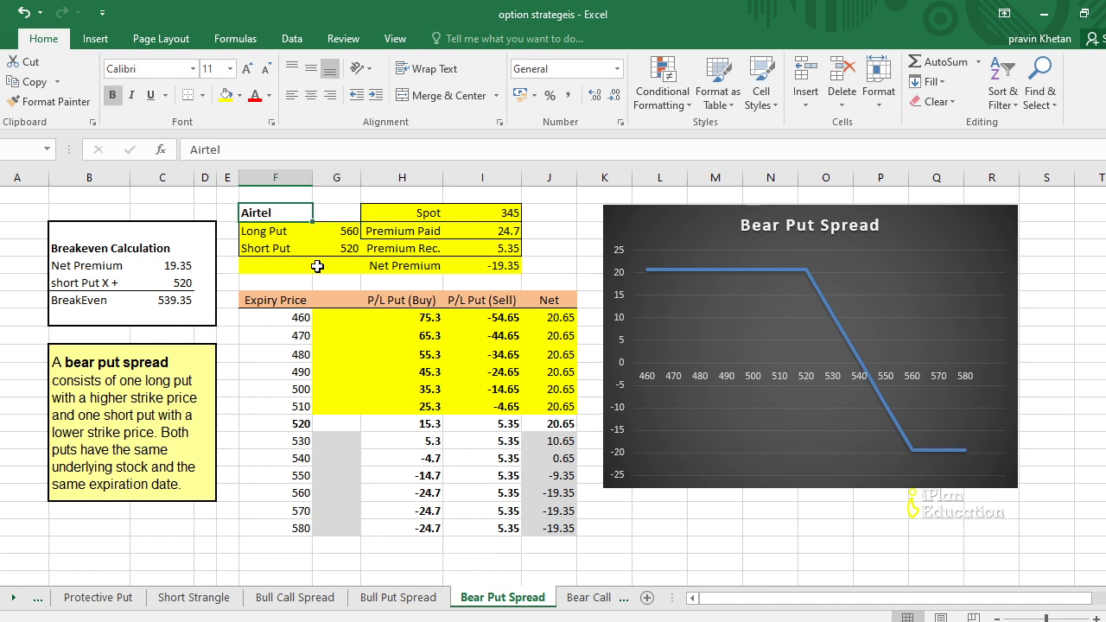
text(ITC)
key(Tab)
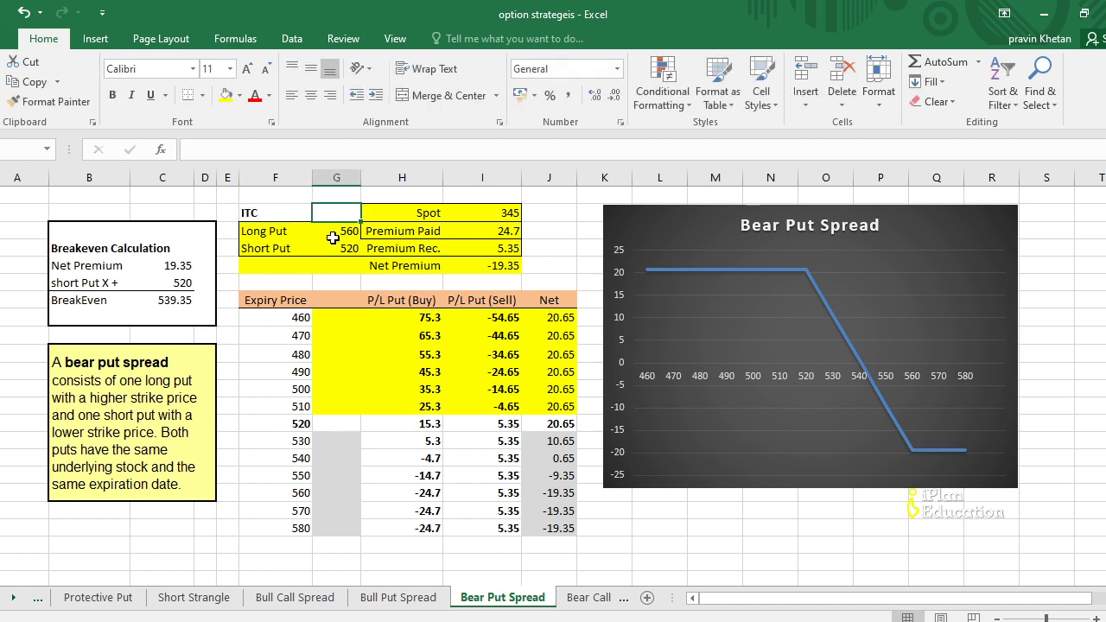
Set the long put strike to 220 and the premium paid to 9, consulting the 220.00 put in the NSE option chain
click(332, 238)
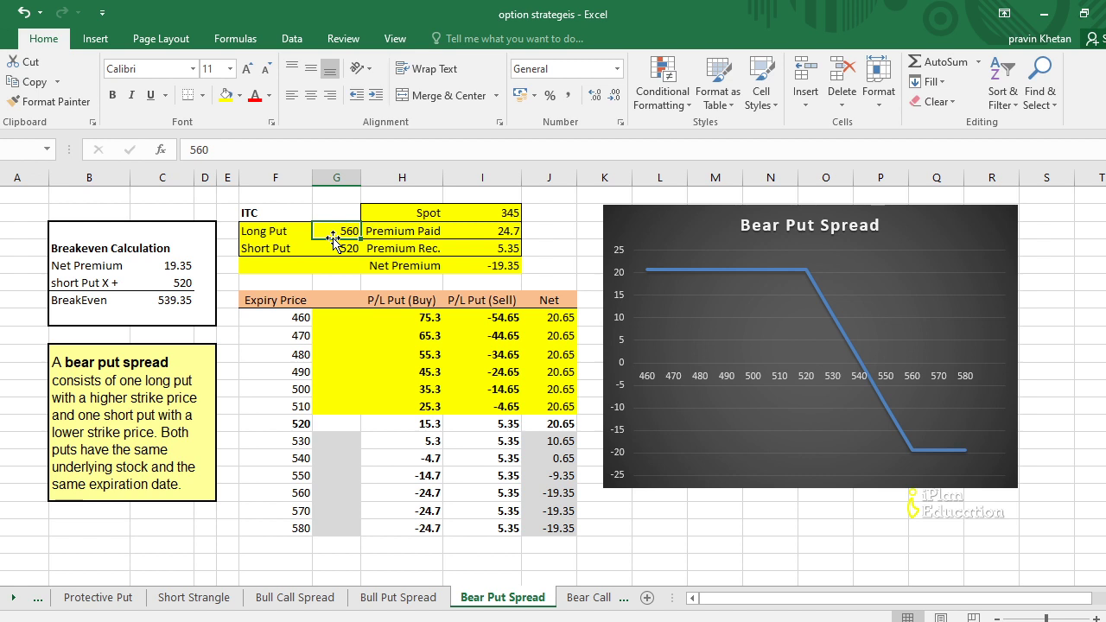
text(2)
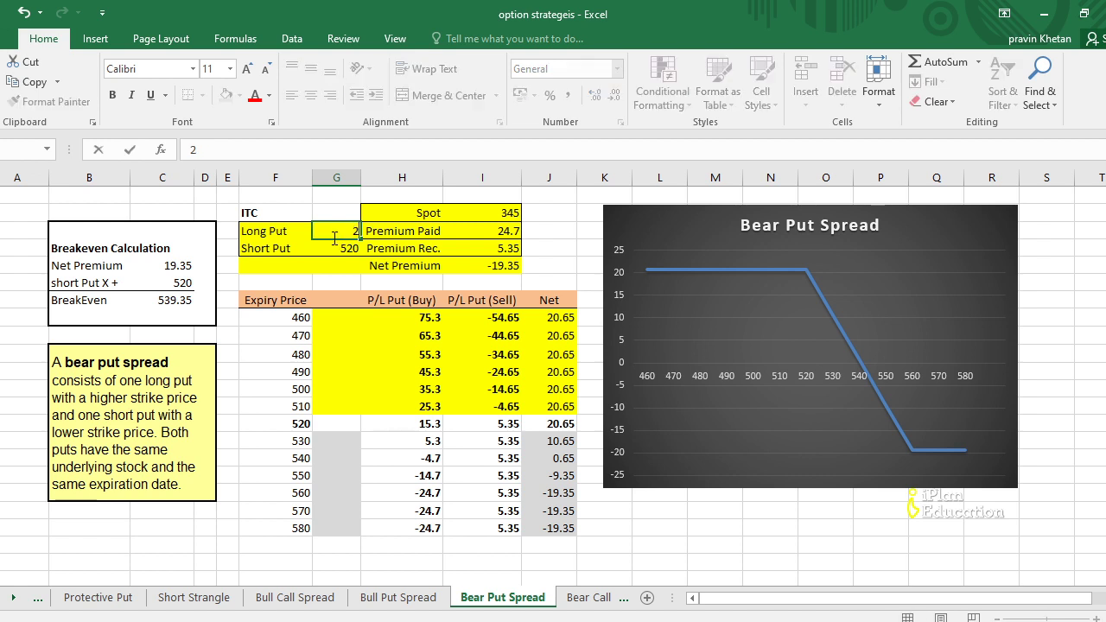
text(20)
click(490, 233)
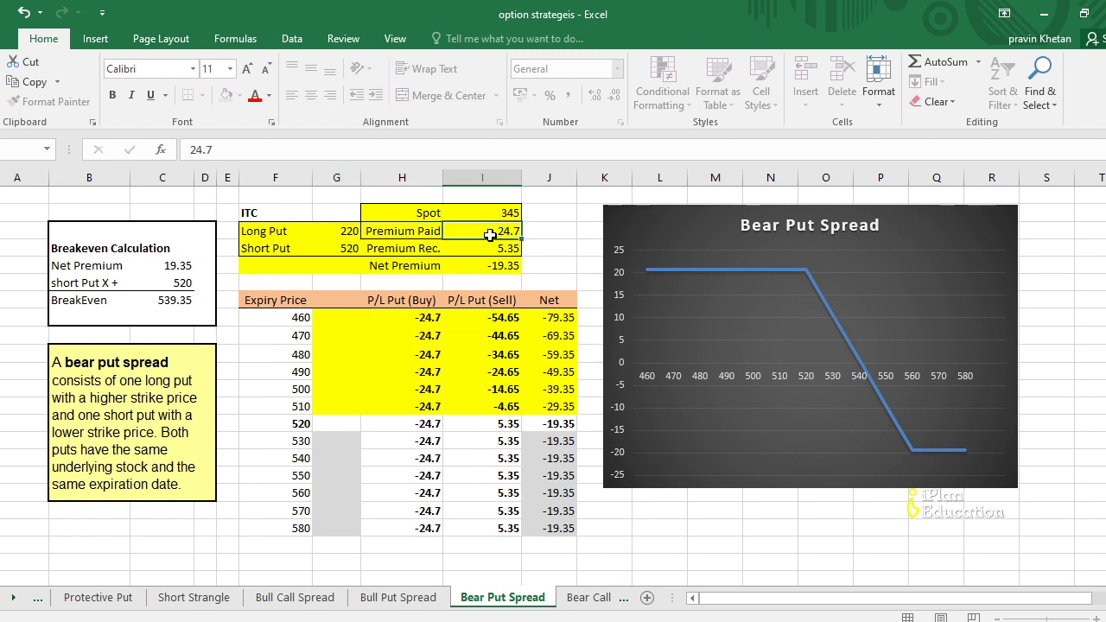
key(alt+Tab)
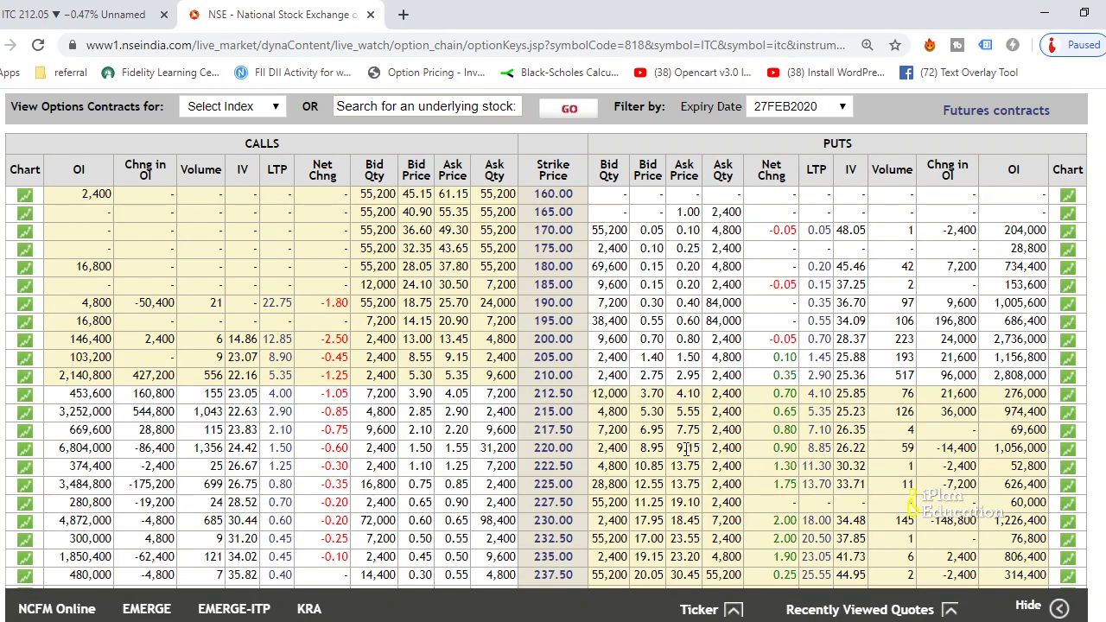
key(alt+Tab)
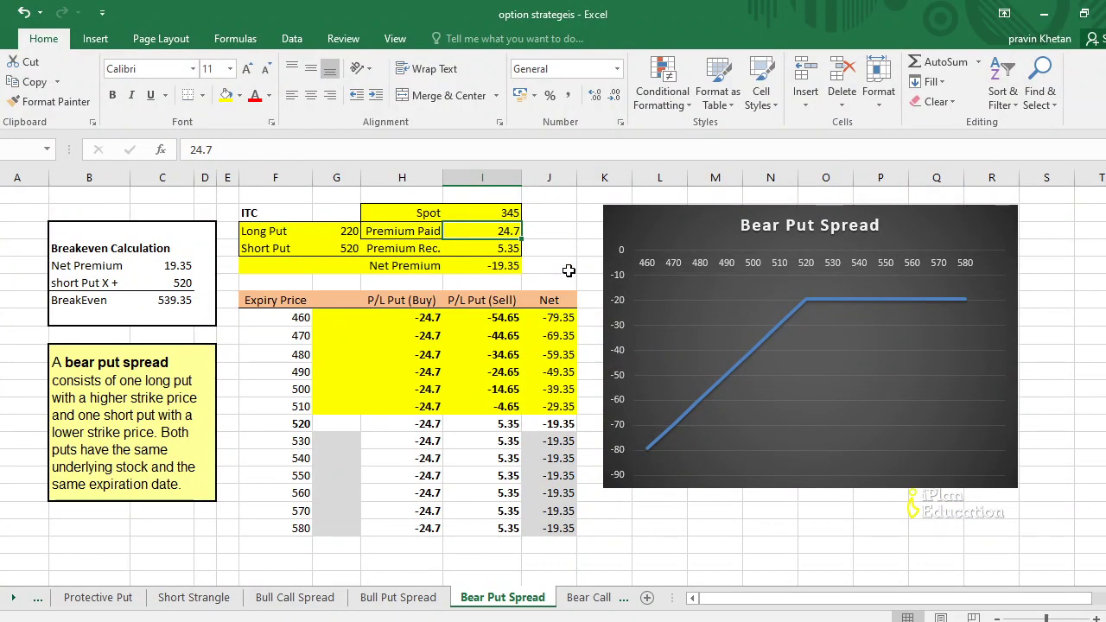
text(9)
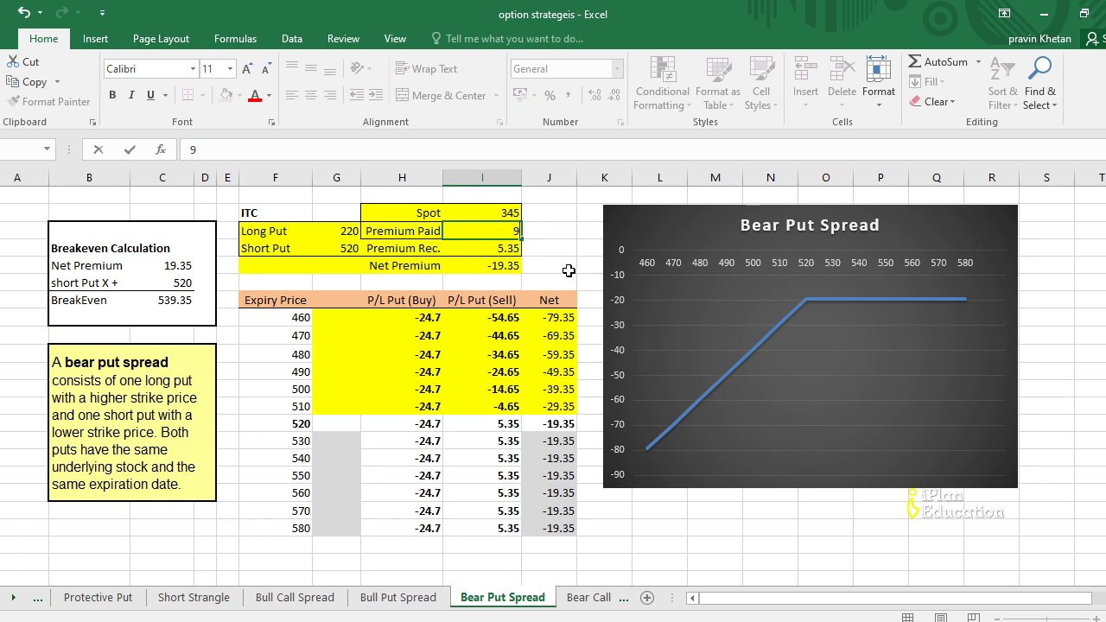
text(.00)
key(Return)
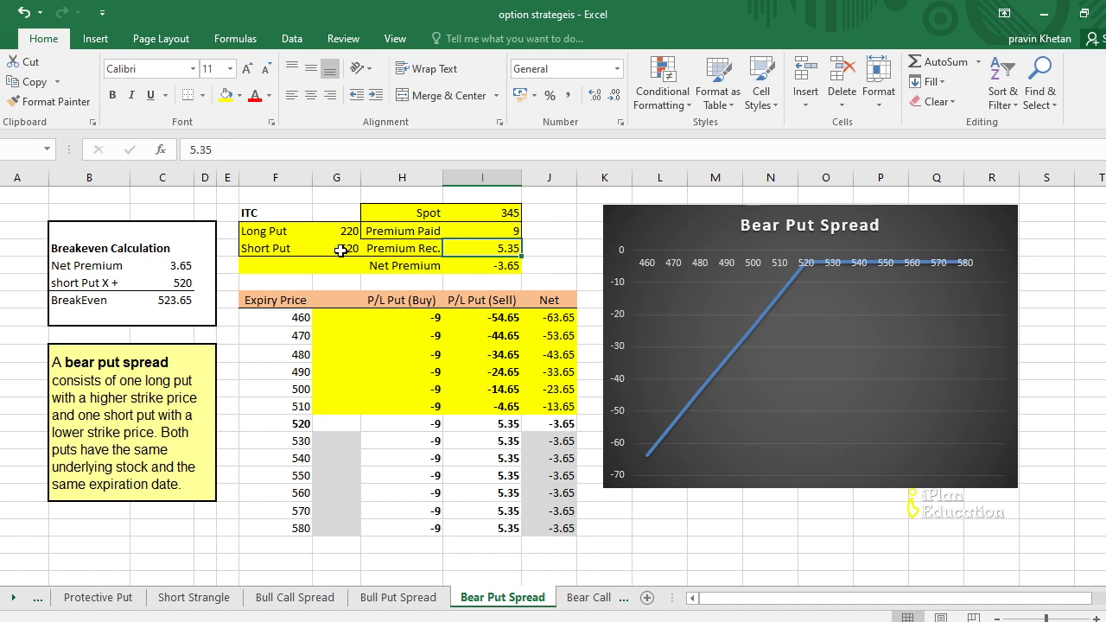
Set the short put strike to 200 and the premium received to .75, consulting the 200.00 put in the NSE option chain
click(342, 251)
text(200)
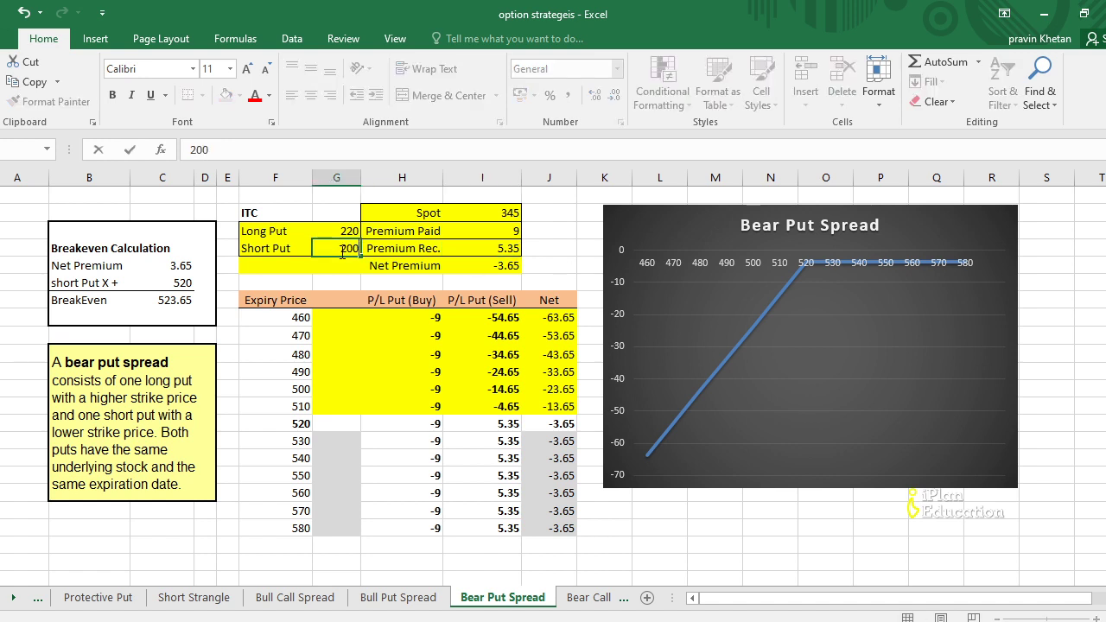
click(497, 247)
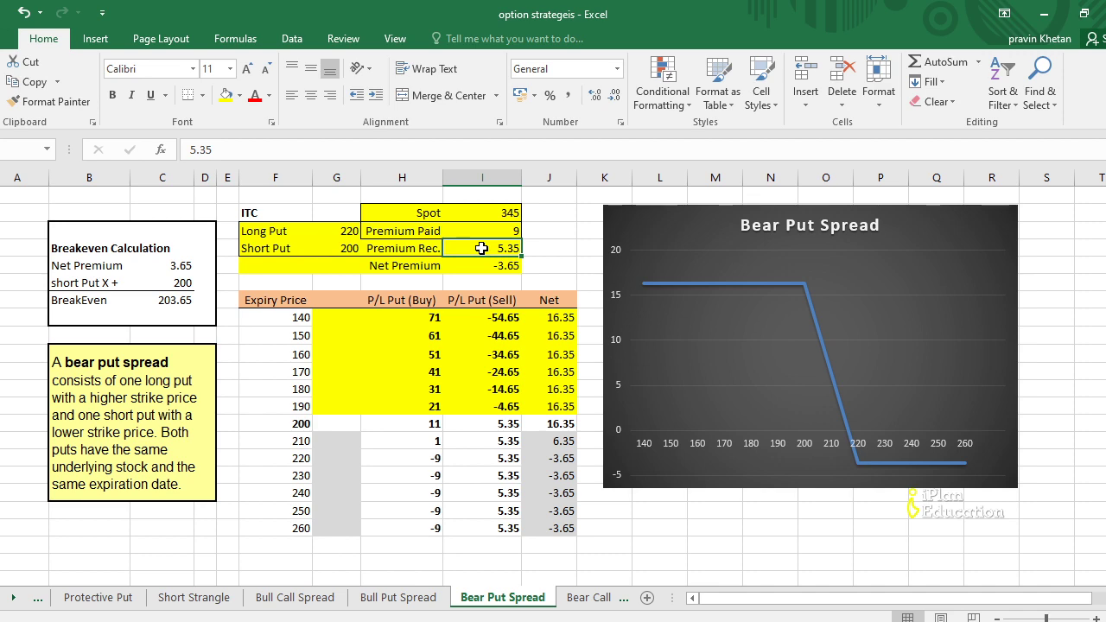
key(alt+Tab)
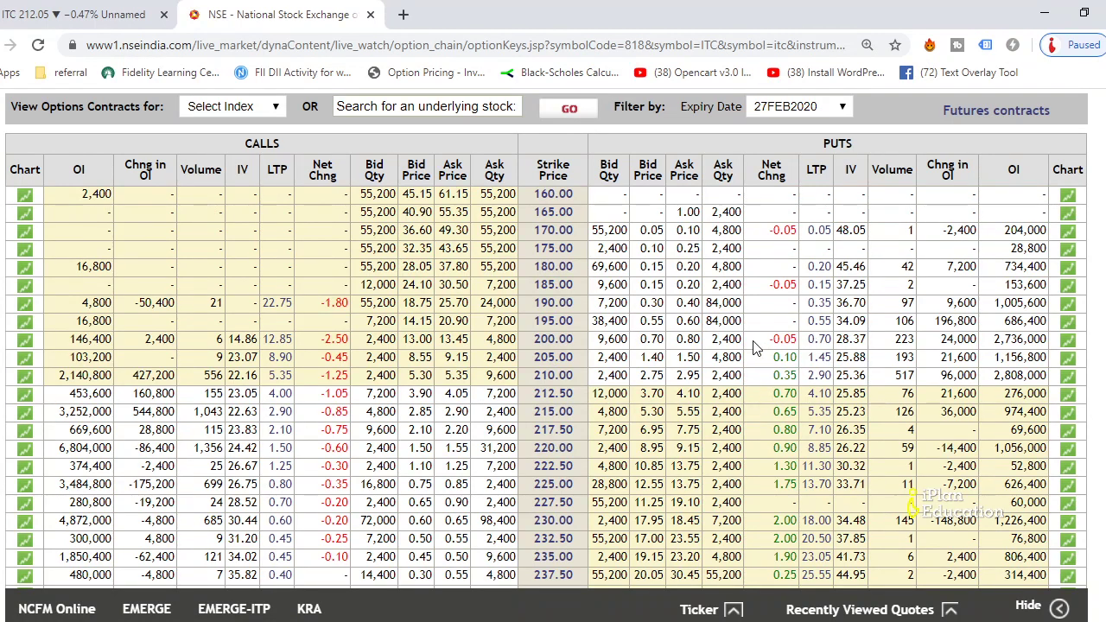
double_click(691, 340)
mouse_move(581, 618)
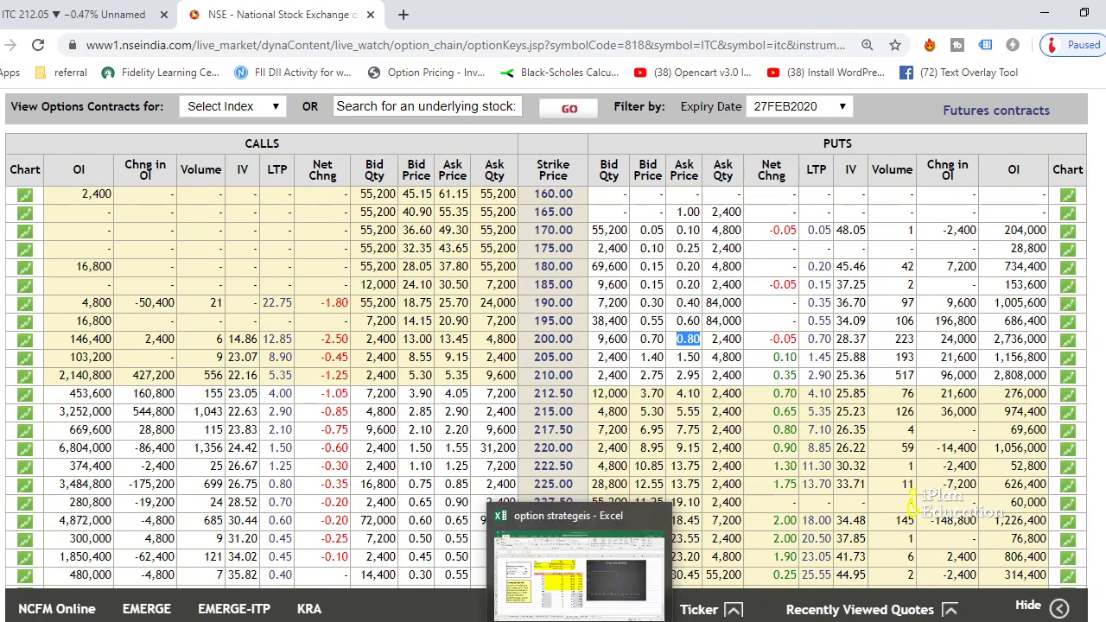
click(579, 567)
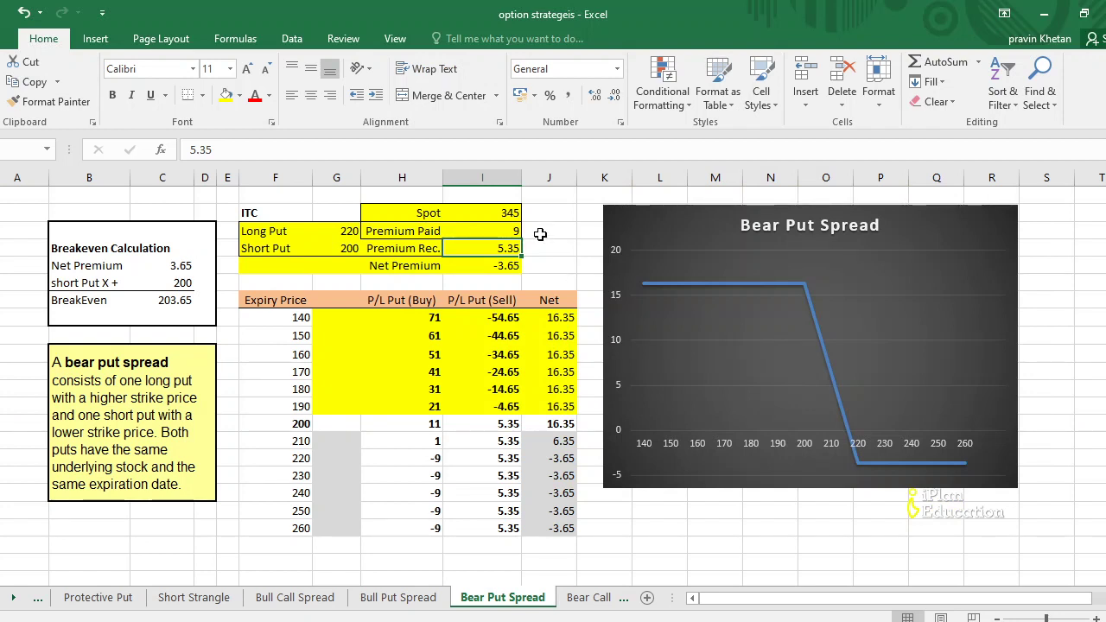
text(.7)
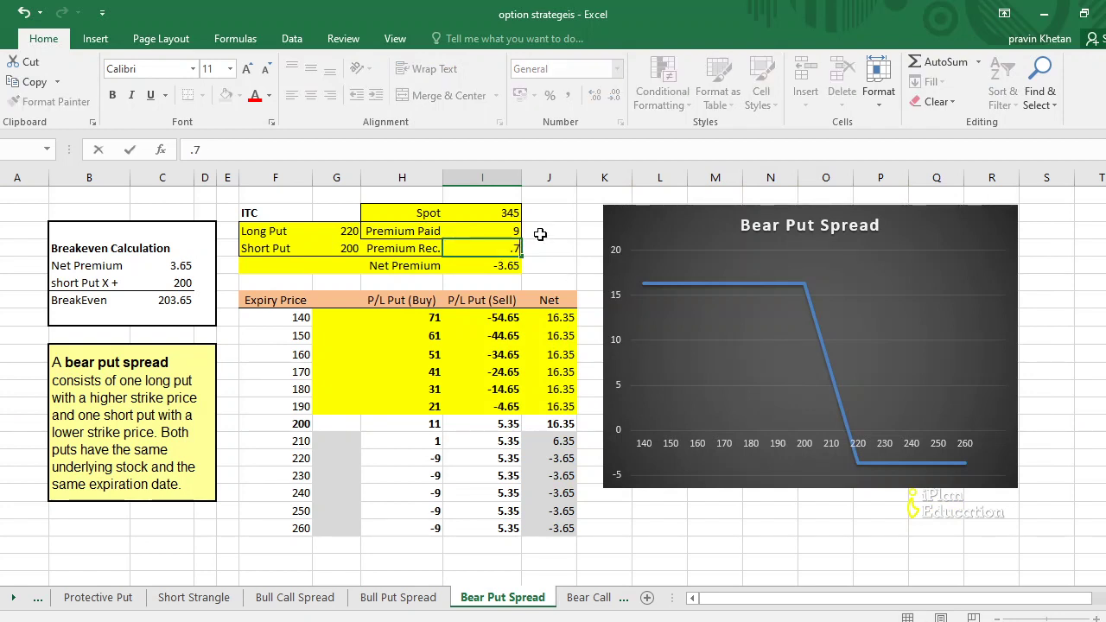
text(5)
key(Return)
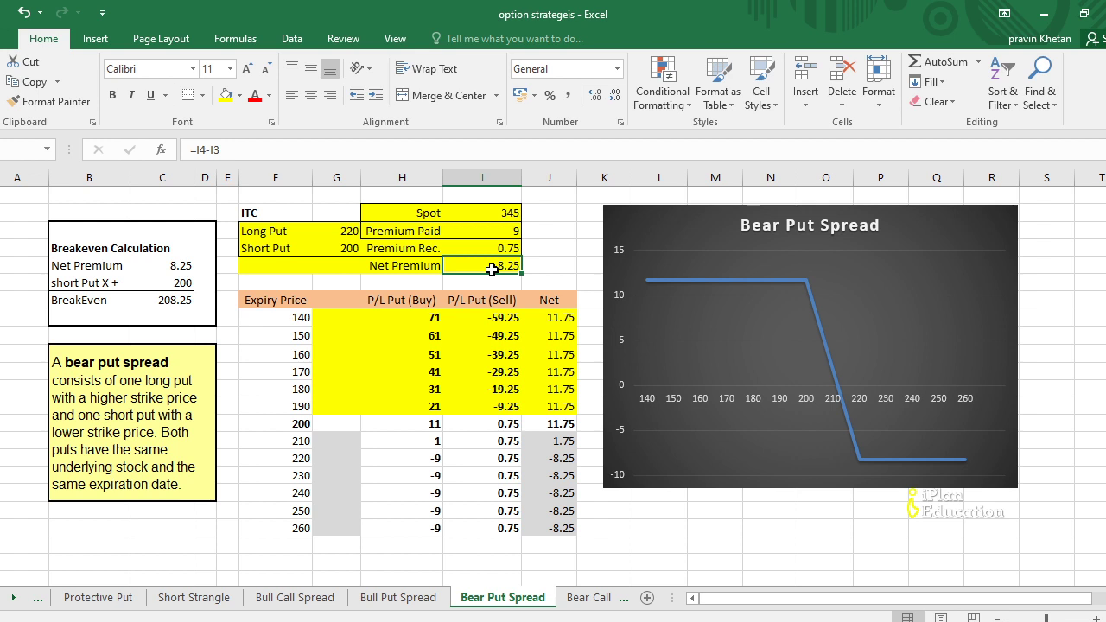
click(227, 319)
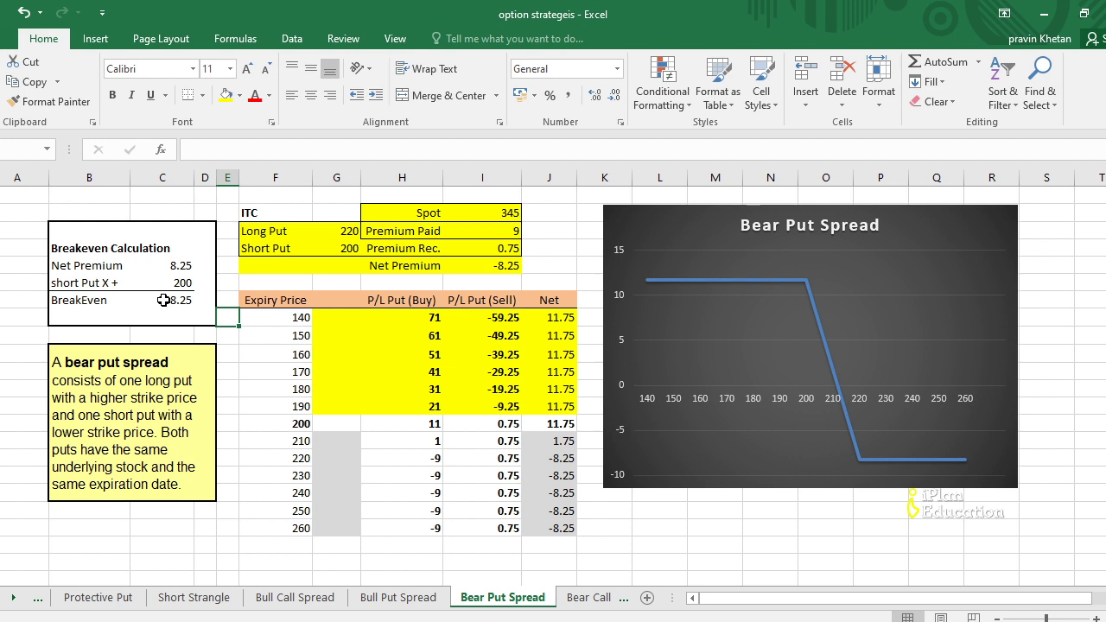
click(275, 389)
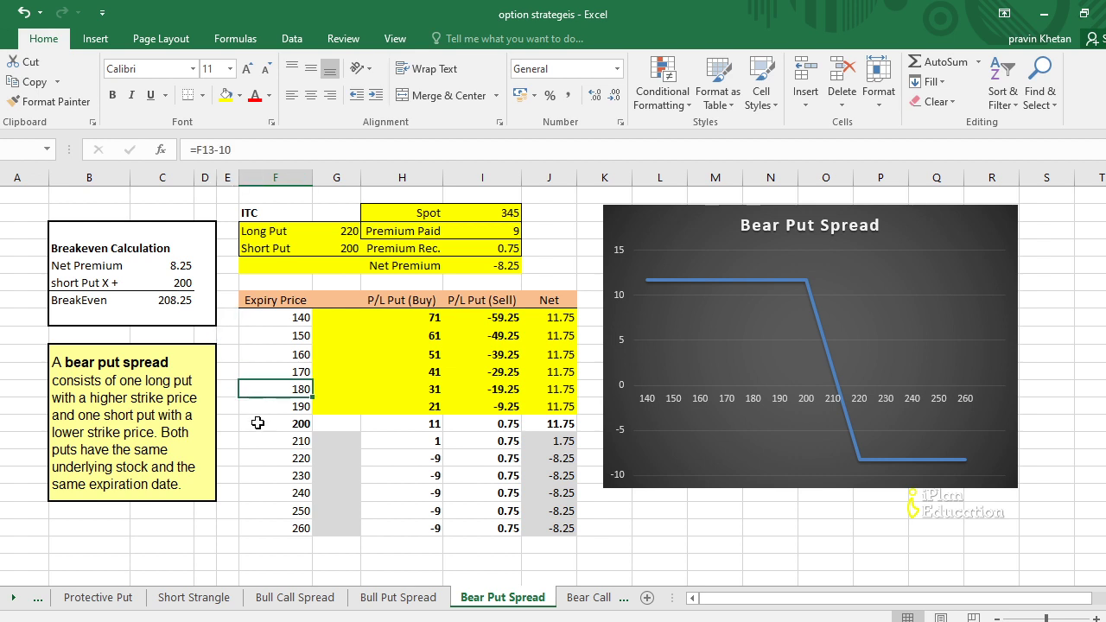
click(257, 422)
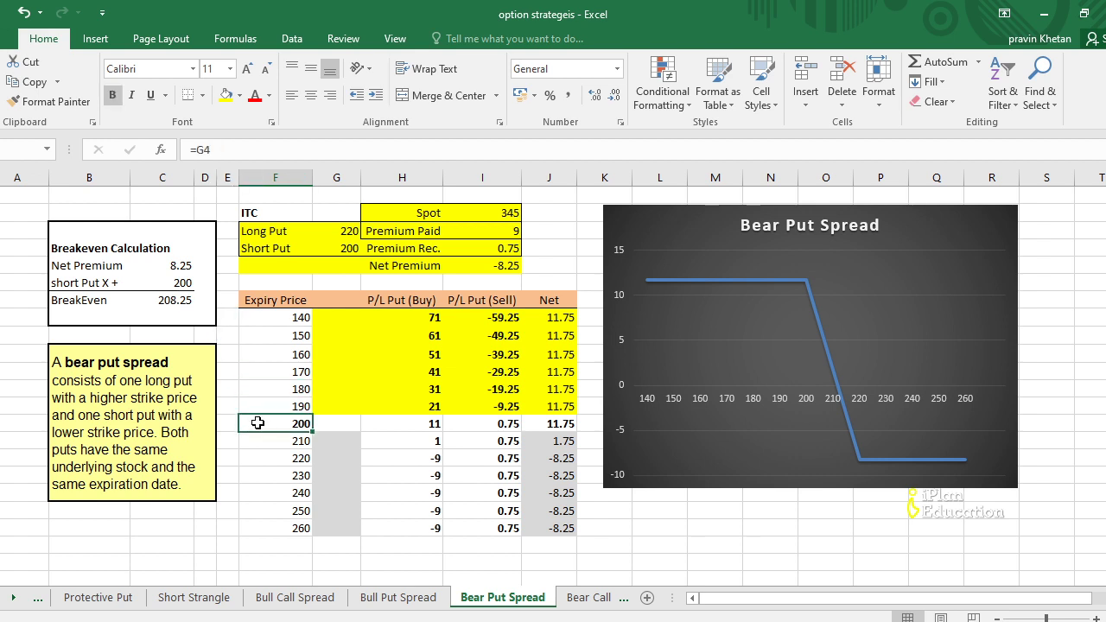
text(3)
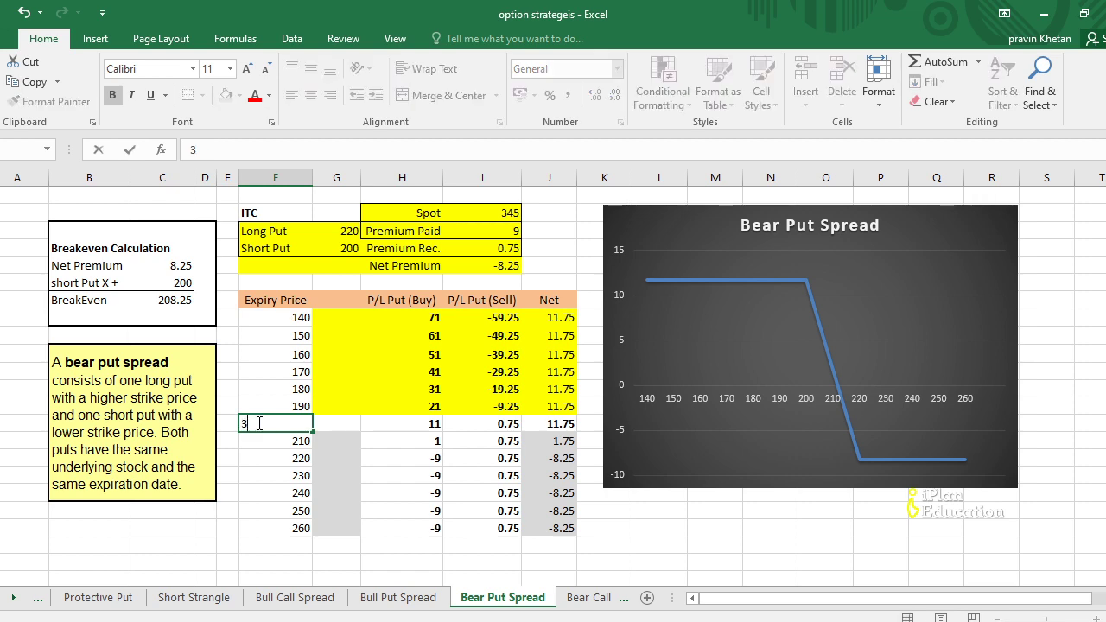
text(2100)
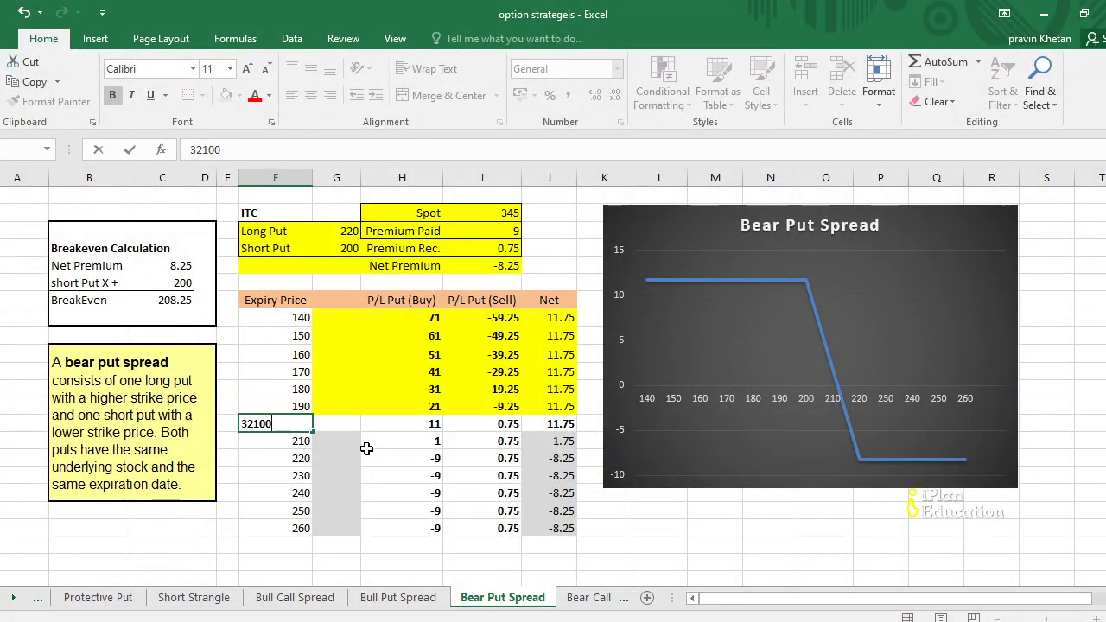
key(Escape)
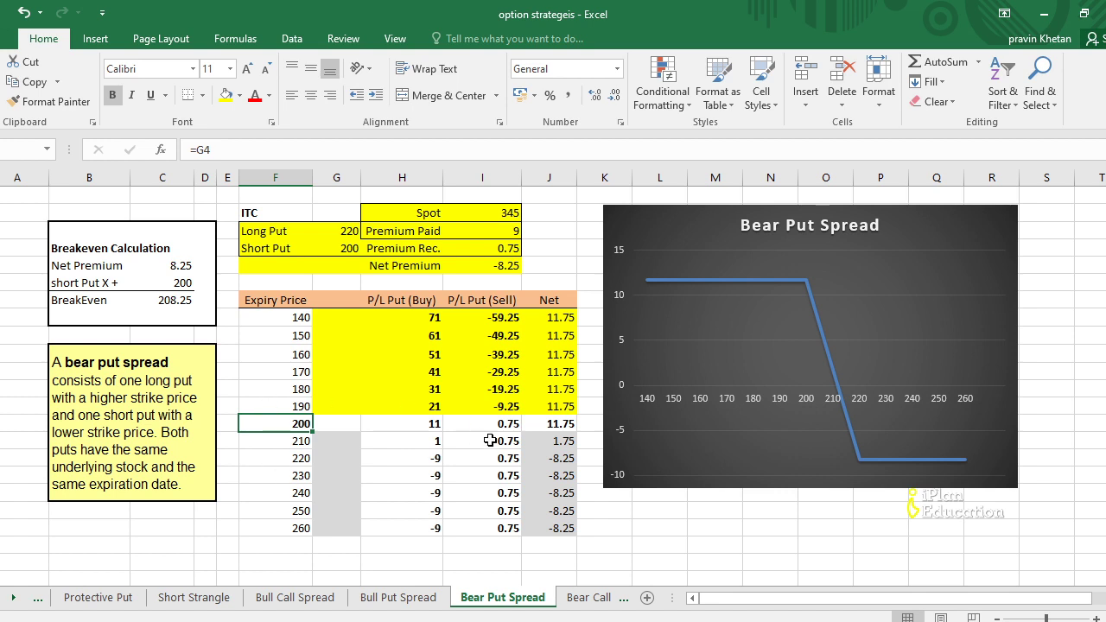
Examine the bought put's profit and loss at the expiry prices from 190 to 220
click(436, 422)
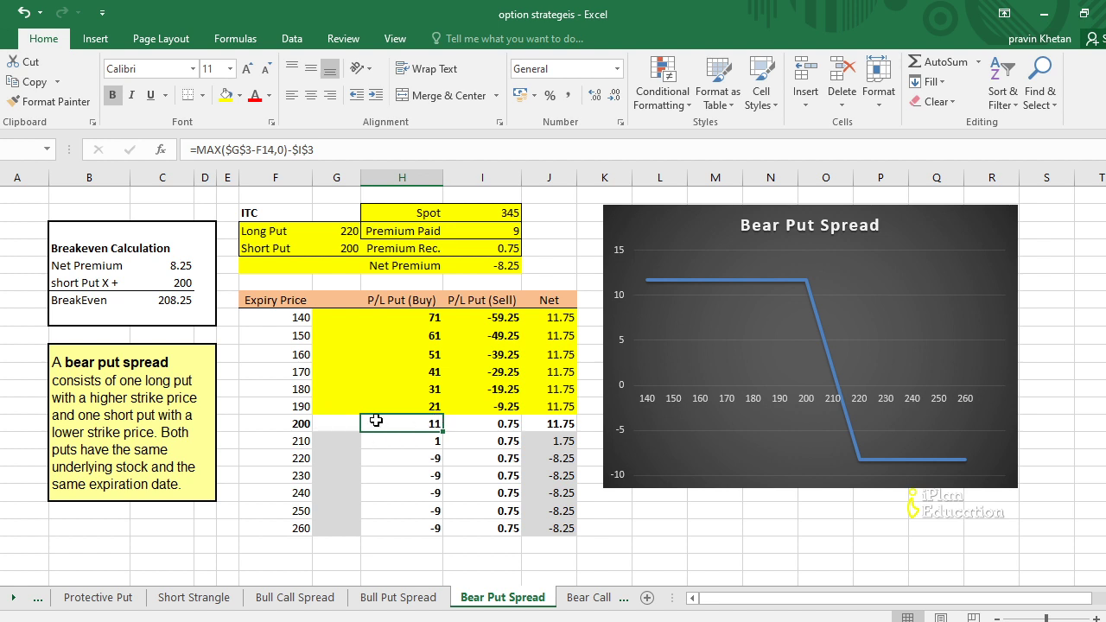
click(403, 457)
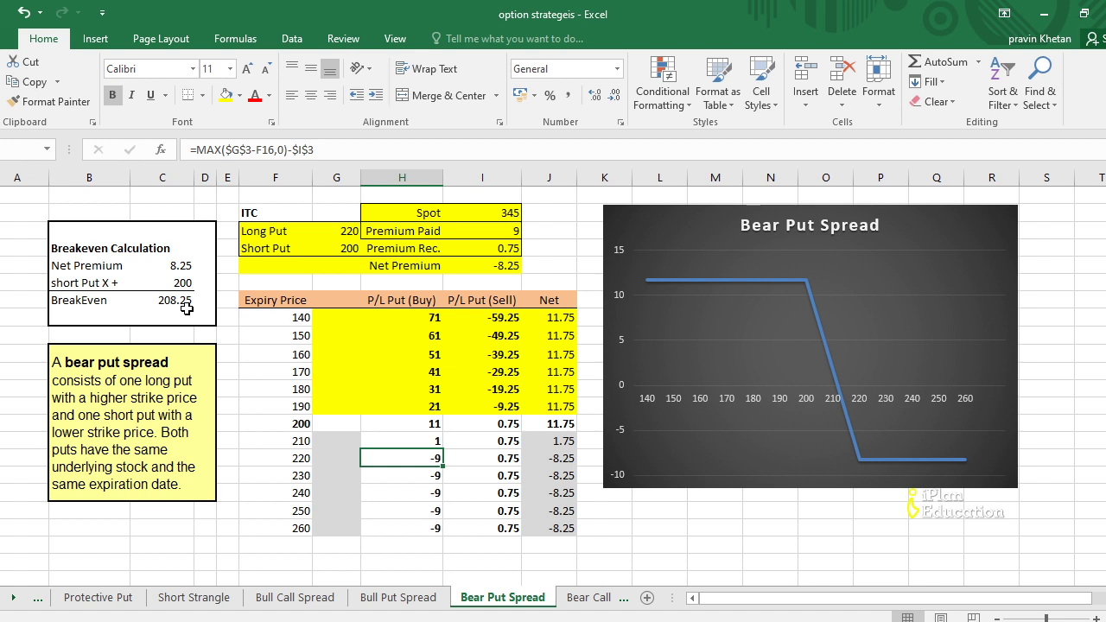
click(399, 441)
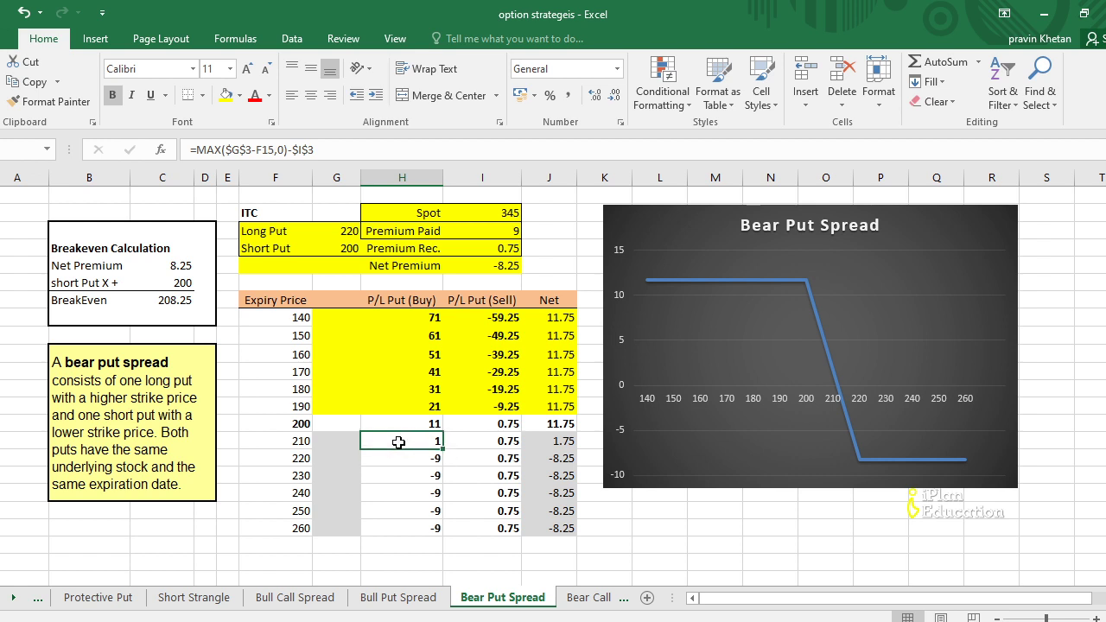
click(388, 425)
click(373, 407)
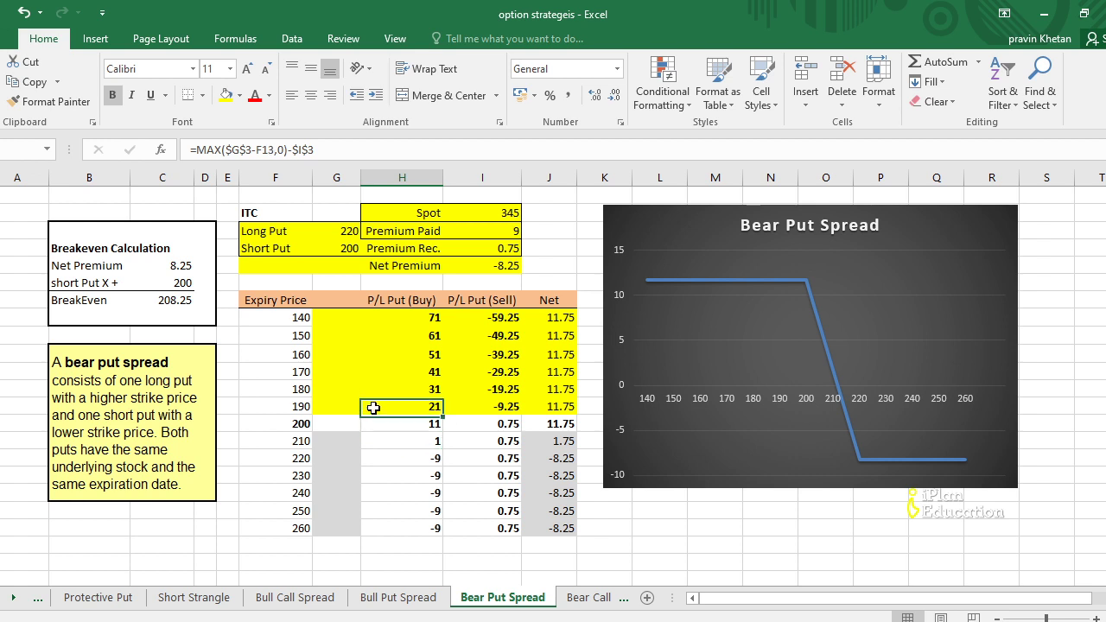
Make the 220 entry in the Expiry Price column bold
click(274, 455)
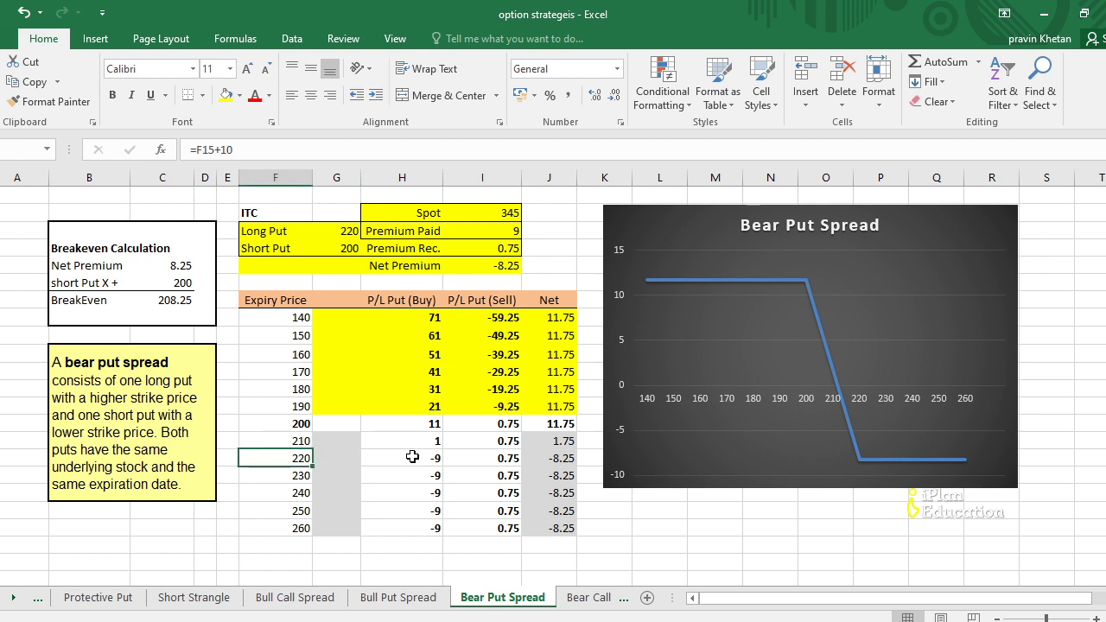
key(ctrl+b)
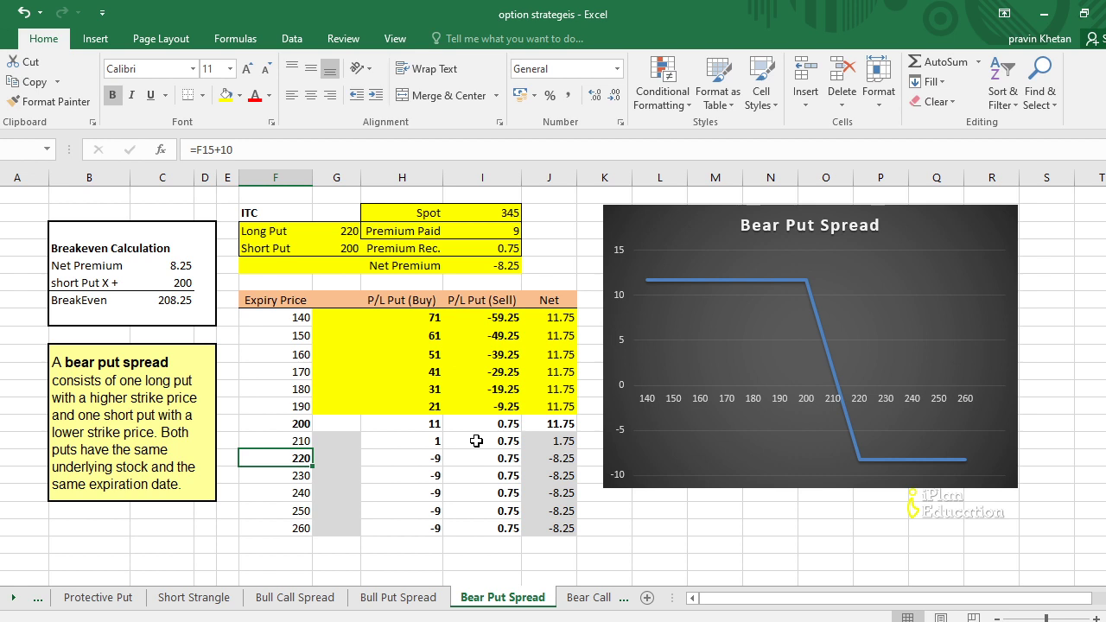
Examine the sold put's profit and loss for expiry prices from 200 upward
click(482, 426)
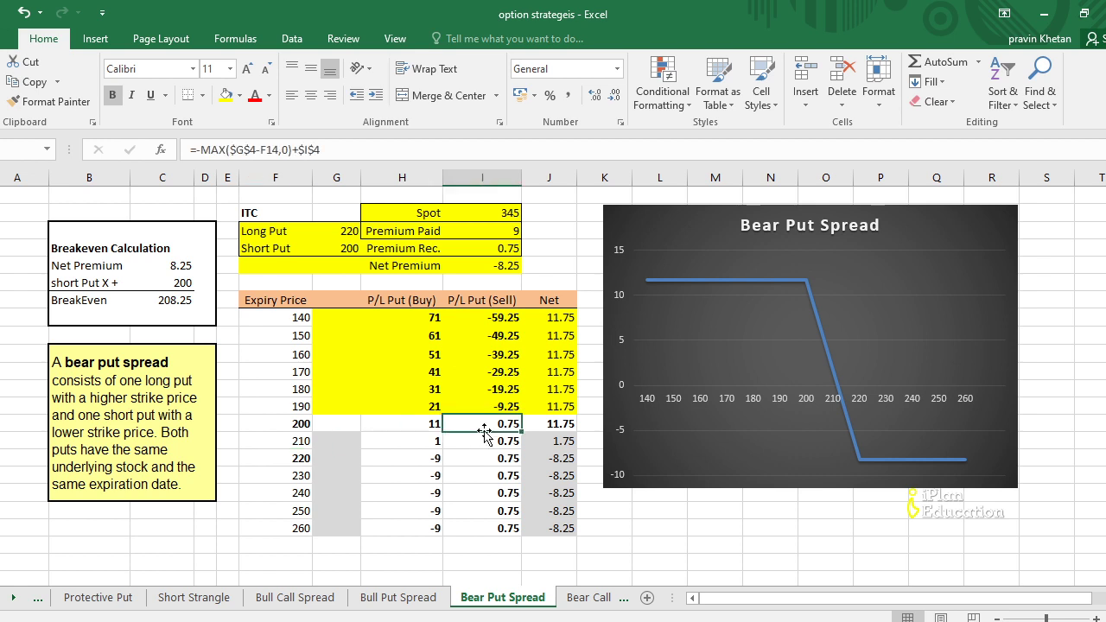
key(Down)
key(Down)
key(Down)
key(Down)
key(Down)
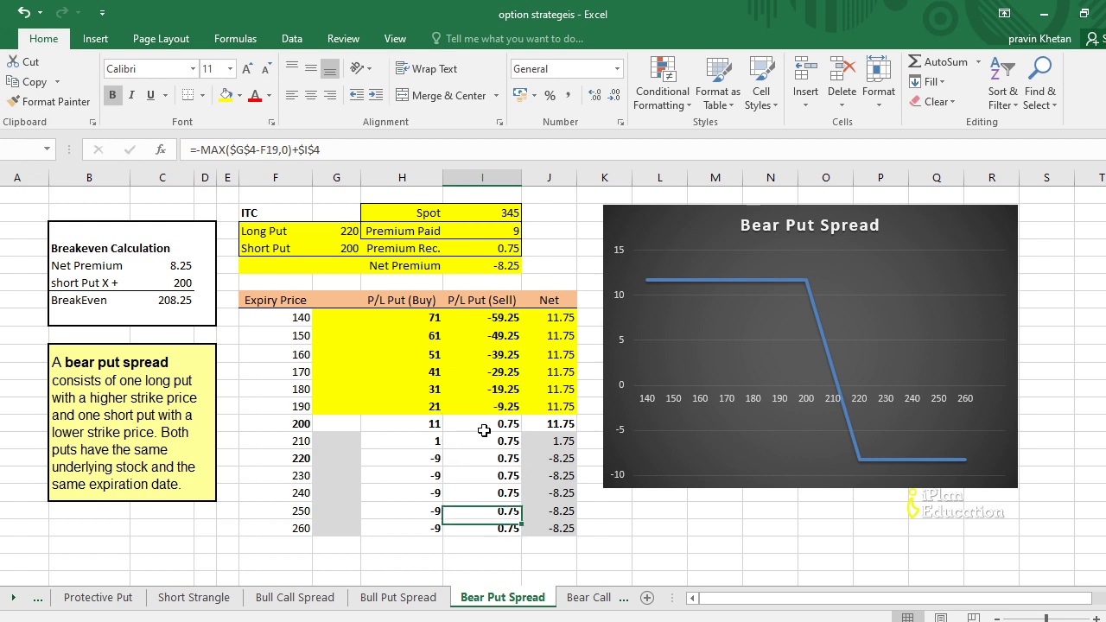
Examine the sold put's profit and loss across the expiry prices from 200 to 260
key(Up)
key(Up)
key(Up)
key(Up)
key(Up)
key(Left)
key(Left)
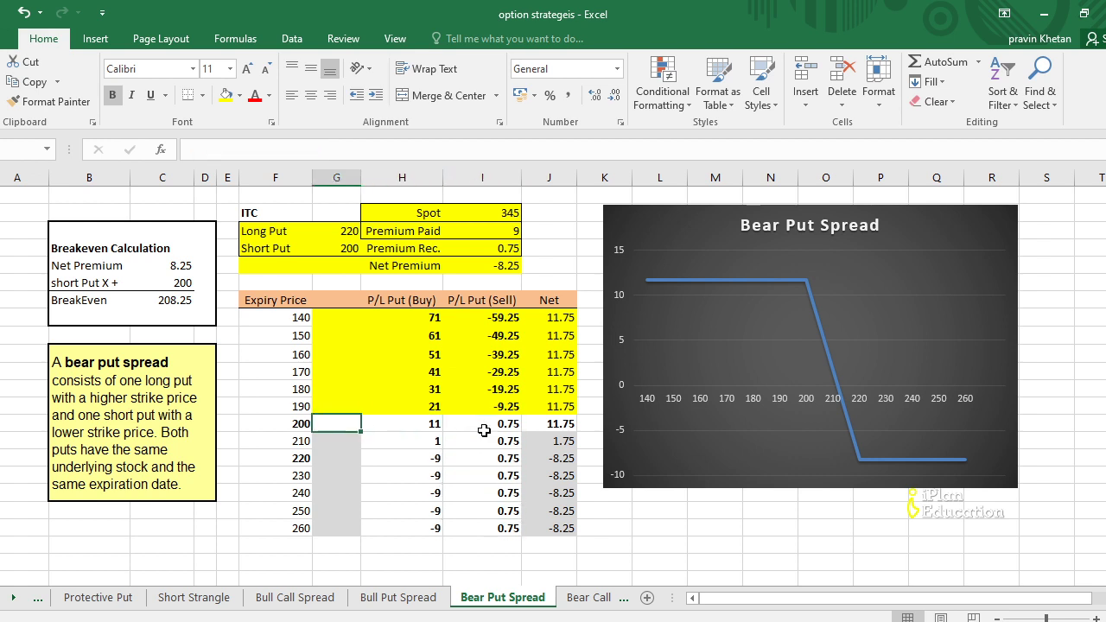
key(Left)
key(Right)
key(Right)
key(Right)
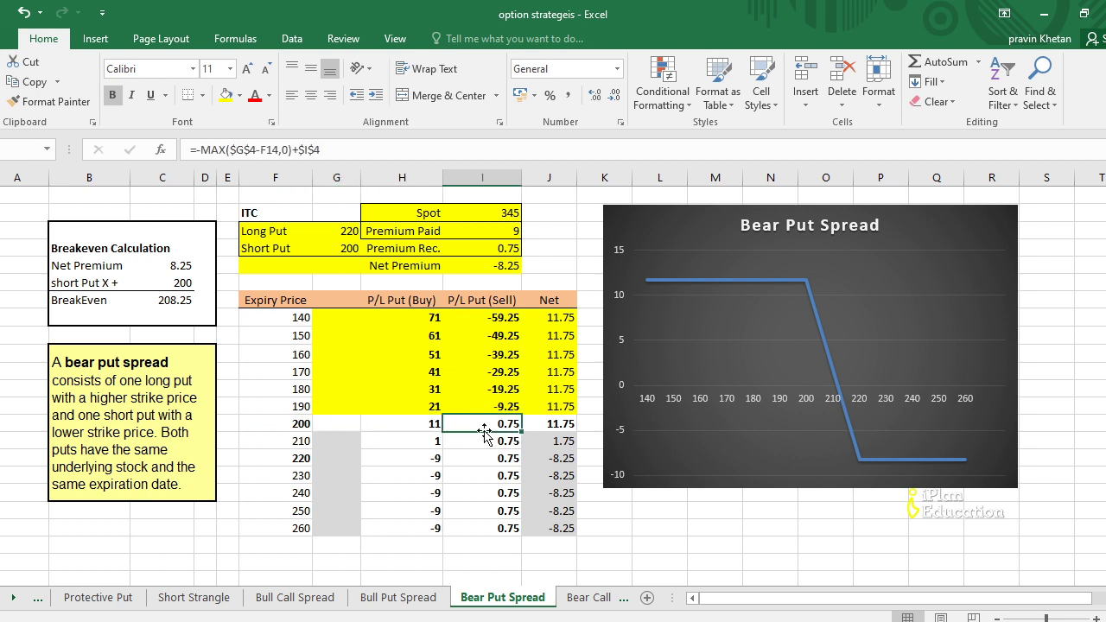
key(Down)
key(Down)
key(Down)
key(Down)
key(Down)
key(Down)
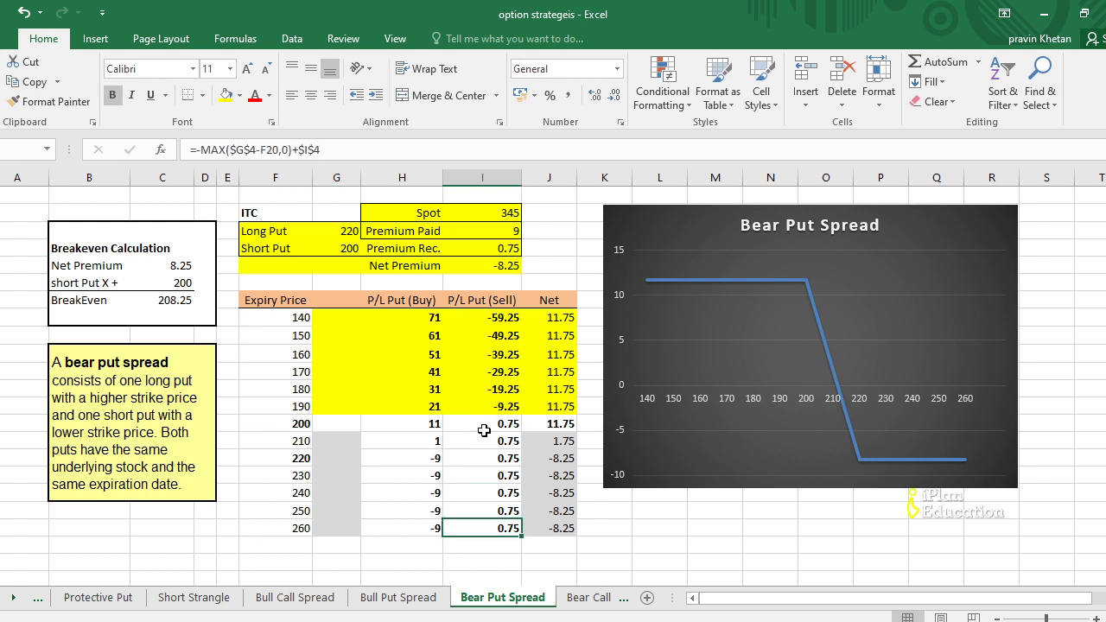
Examine the sold put's profit and loss as the expiry price falls to 140
key(Up)
key(Up)
key(Up)
key(Up)
key(Up)
key(Up)
key(Up)
key(Up)
key(Up)
key(Up)
key(Up)
key(Up)
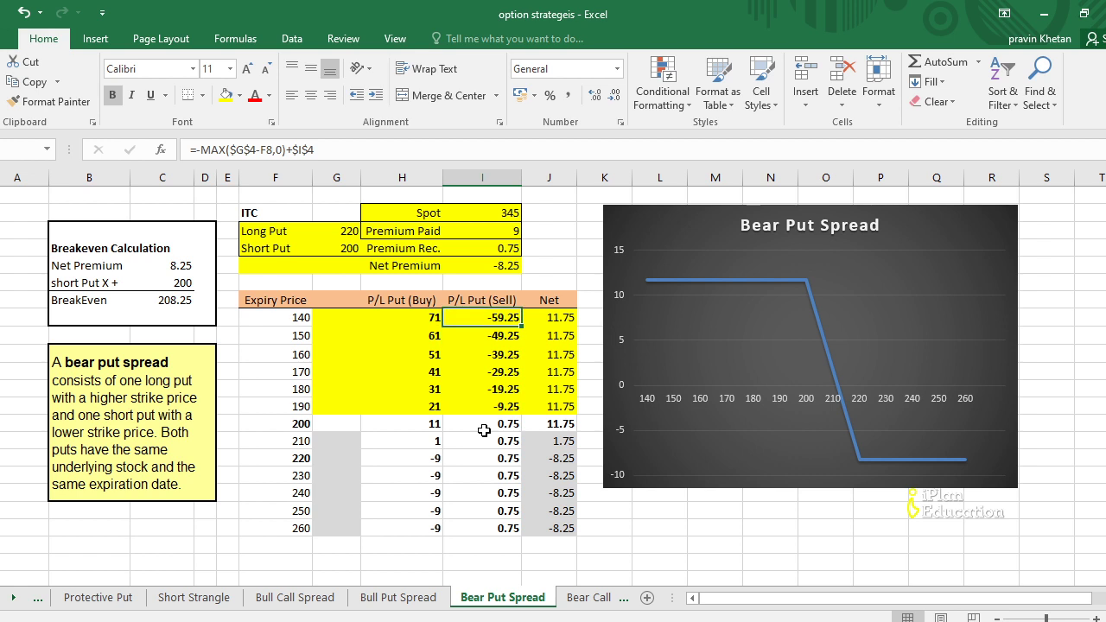
key(Down)
key(Down)
key(Down)
key(Down)
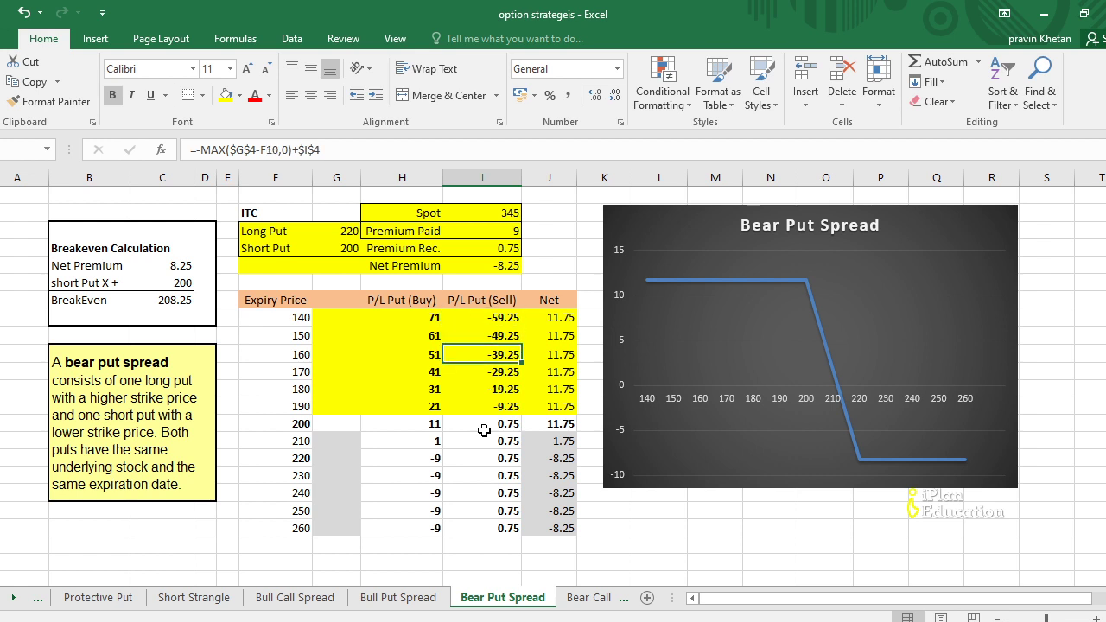
key(Up)
key(Up)
key(Up)
key(Up)
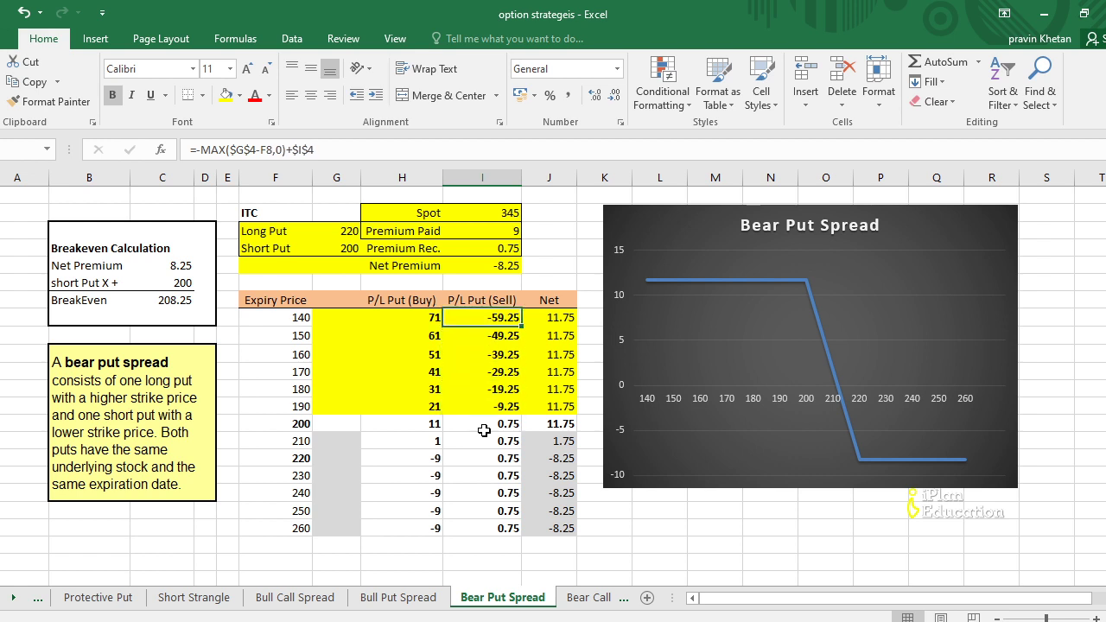
Compare the bought and sold puts' profit and loss at the lowest expiry prices with the Net result at 140
key(Left)
key(Down)
key(Down)
key(Up)
key(Up)
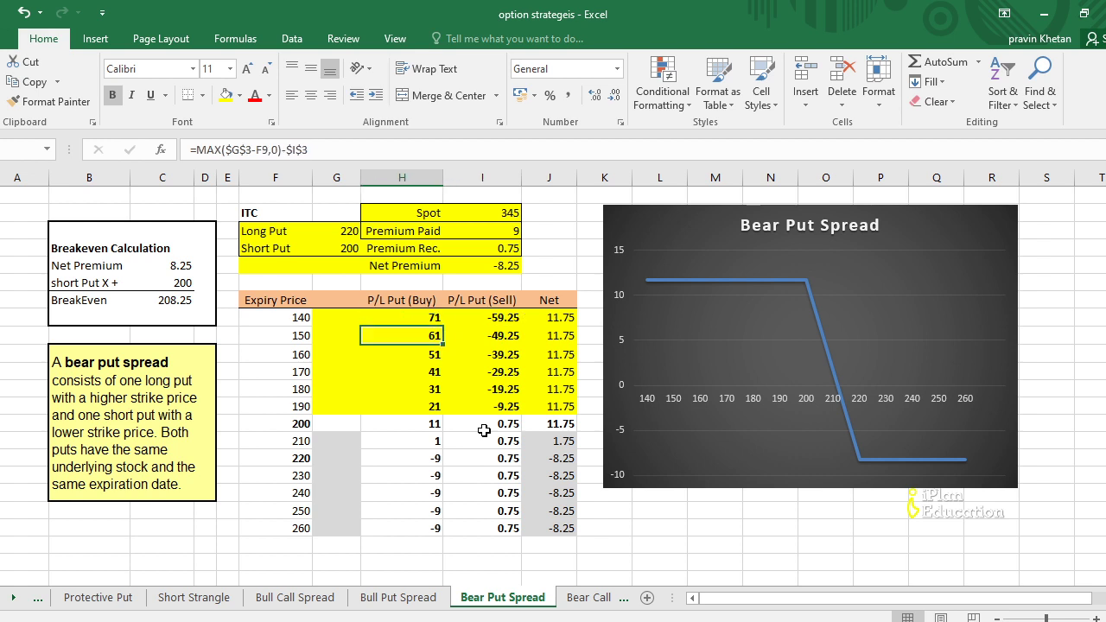
key(Right)
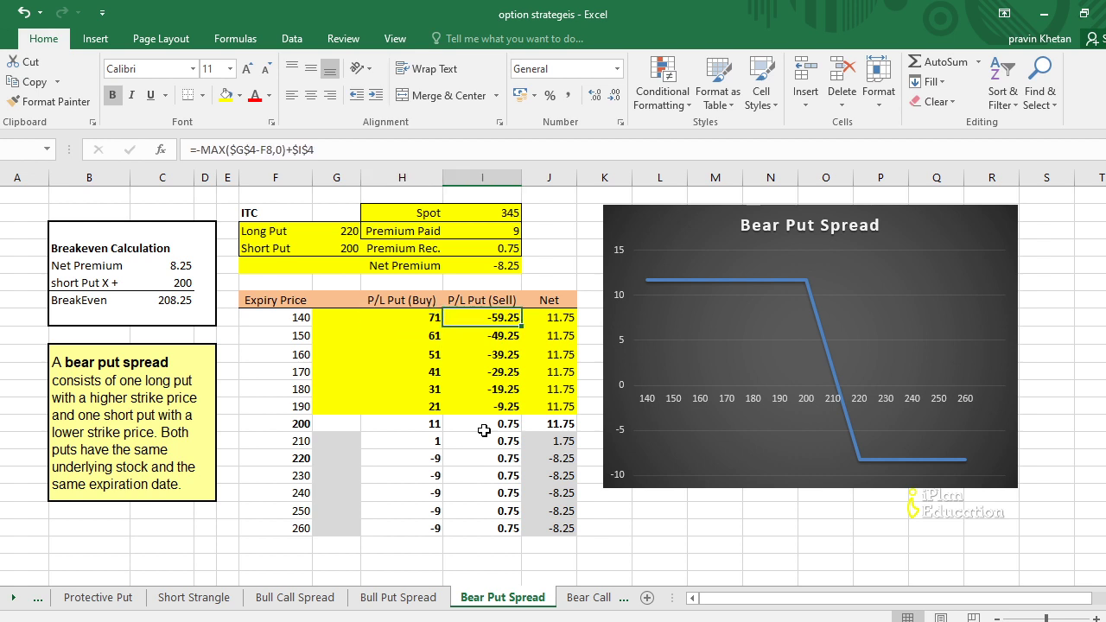
key(Left)
key(Right)
key(Right)
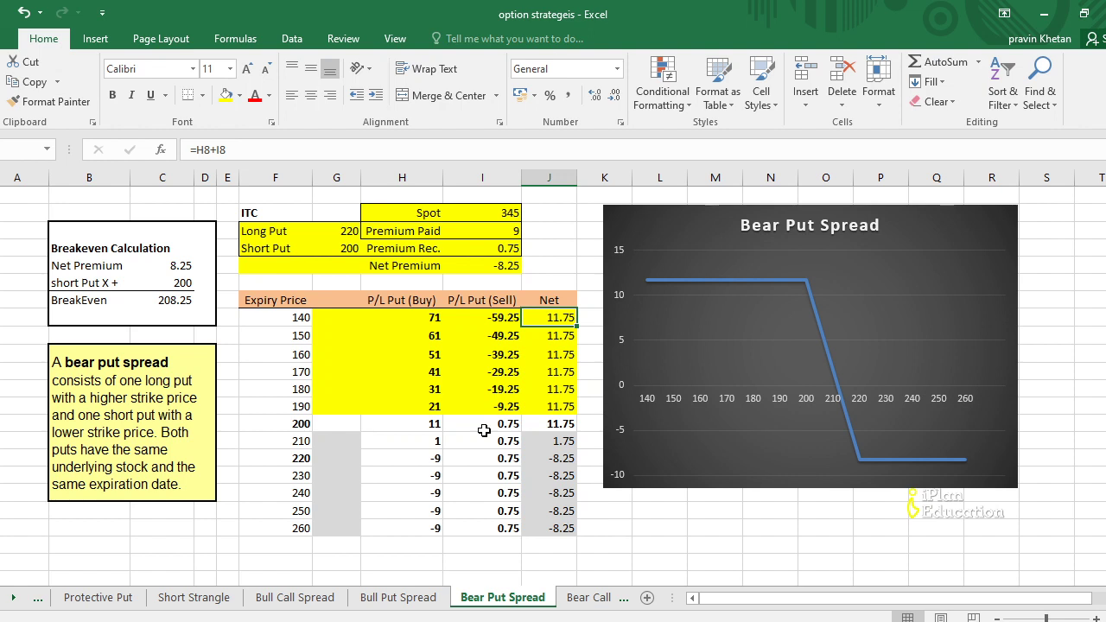
Review the Net column from the 140 expiry price down to 200
key(Down)
key(Down)
key(Down)
key(Down)
key(Down)
key(Down)
key(Down)
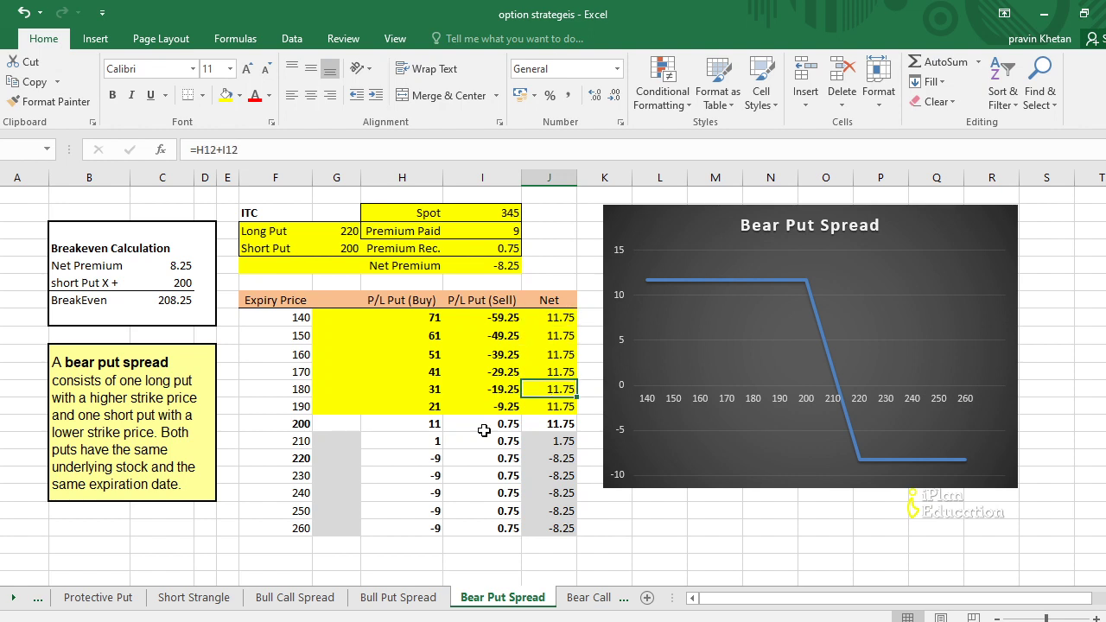
key(Up)
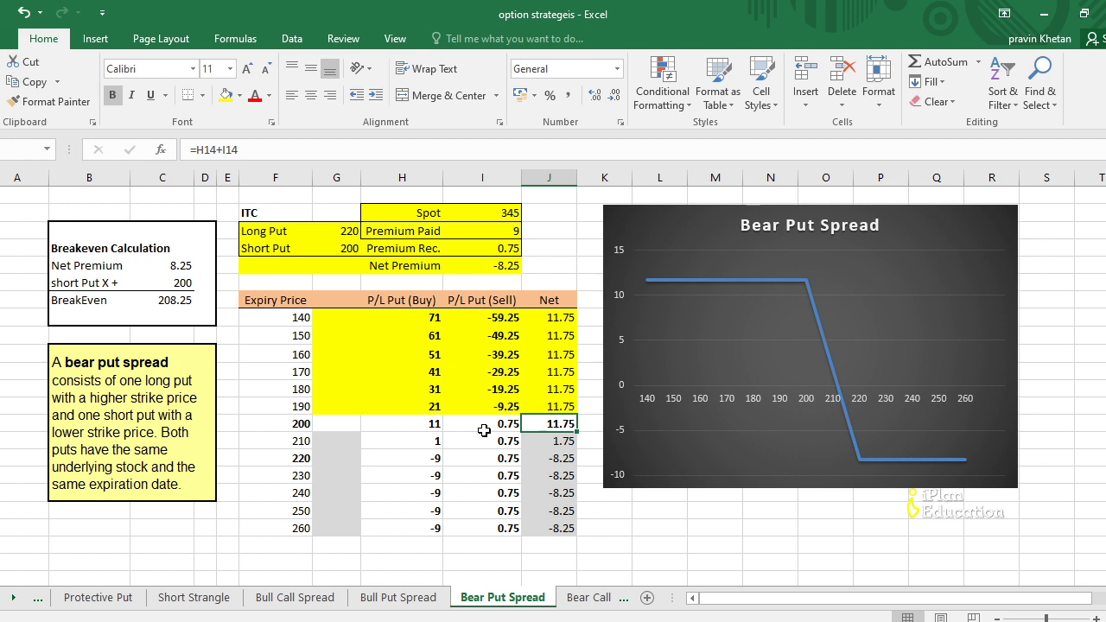
Select the Net values for expiry prices 140 to 200 to examine them as one range
key(shift+Up)
key(shift+Up)
key(shift+Up)
key(shift+Up)
key(shift+Up)
key(shift+Up)
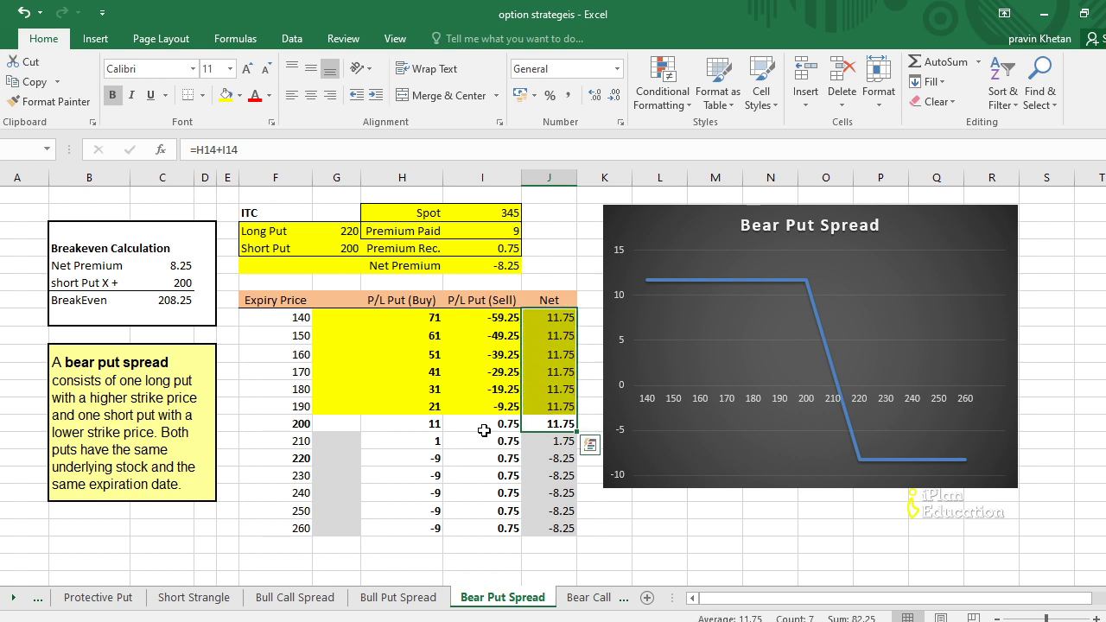
key(shift+Down)
key(shift+Down)
key(shift+Down)
key(shift+Down)
key(shift+Down)
key(shift+Down)
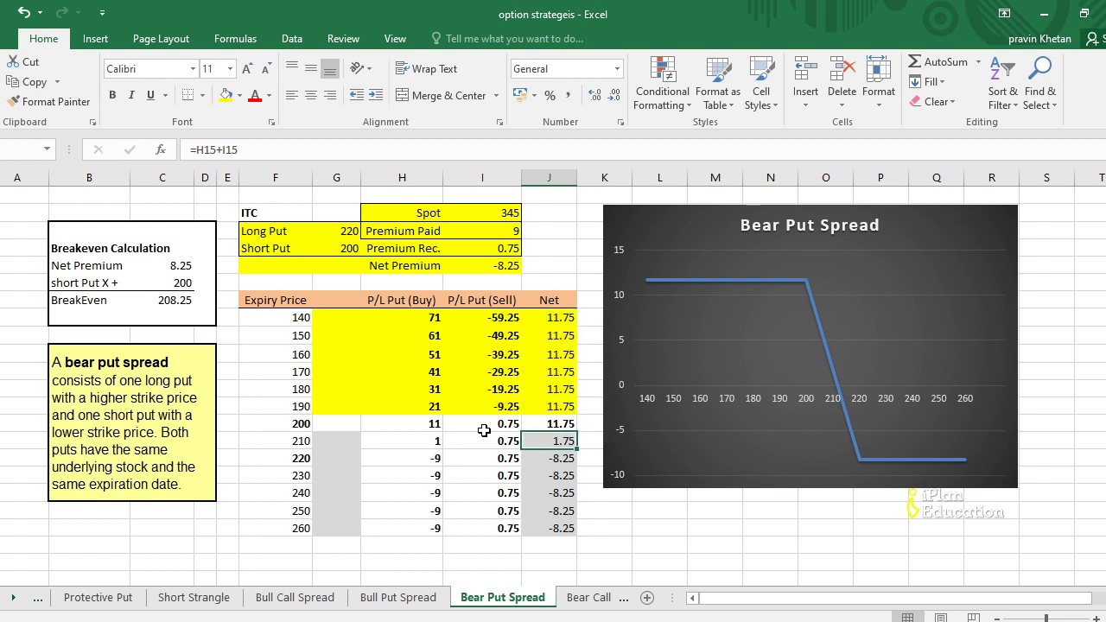
Check the Net results again for the expiry prices below 210
key(Up)
key(Up)
key(Up)
key(Up)
key(Down)
key(Down)
key(Down)
key(Down)
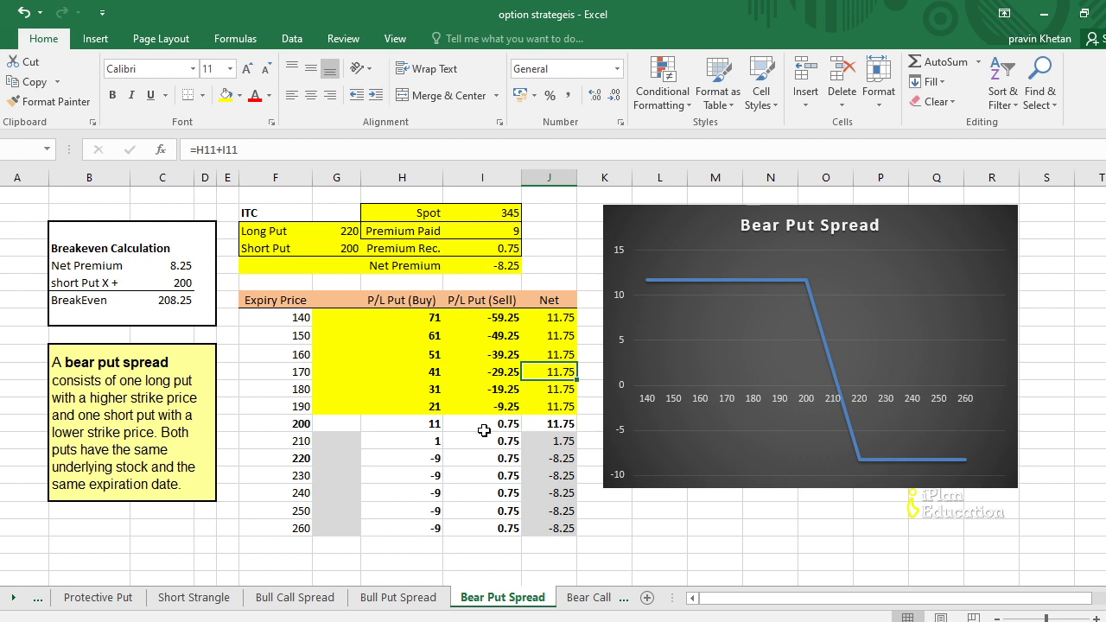
key(Up)
key(Up)
key(Up)
key(Up)
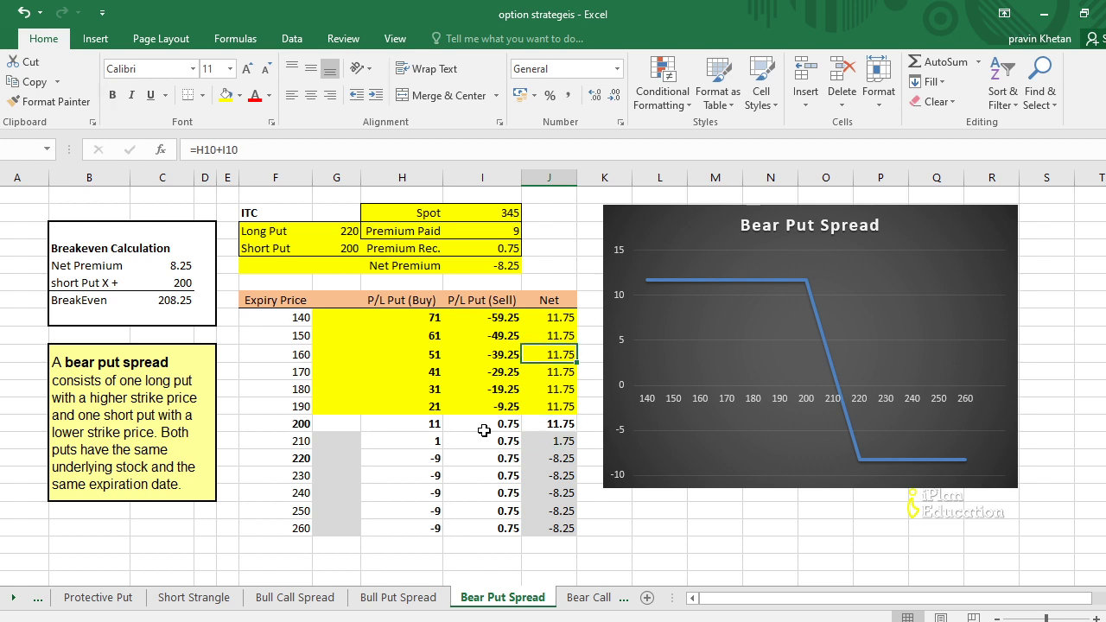
Trace the Expiry Price entries from the short put strike of 200 to 140
key(Left)
key(Left)
key(Left)
key(Left)
key(Down)
key(Down)
key(Down)
key(Down)
key(Down)
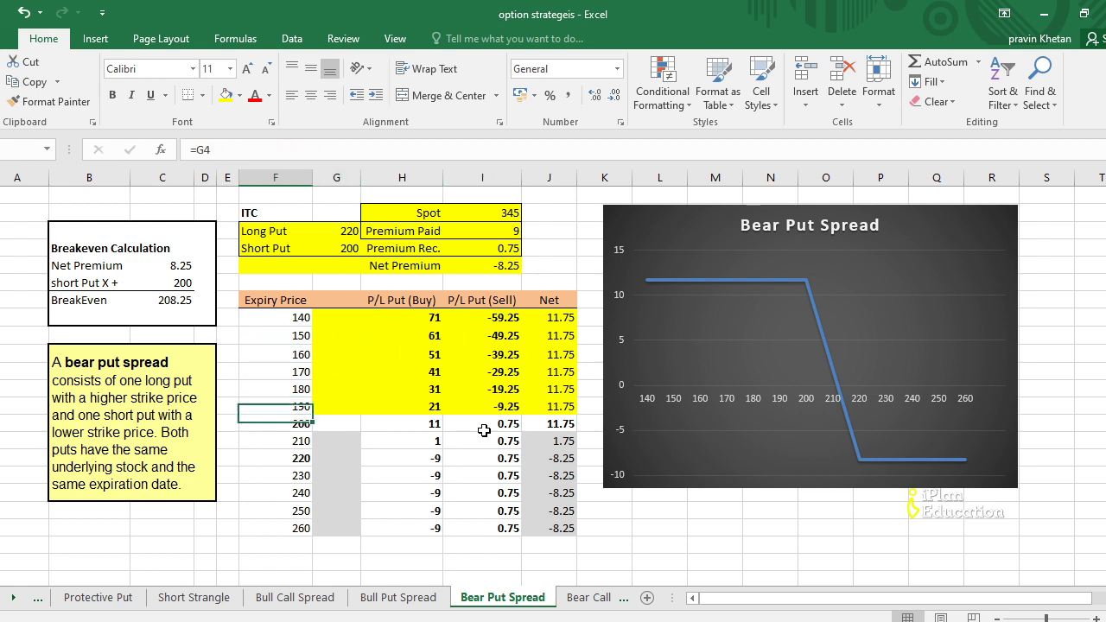
key(Down)
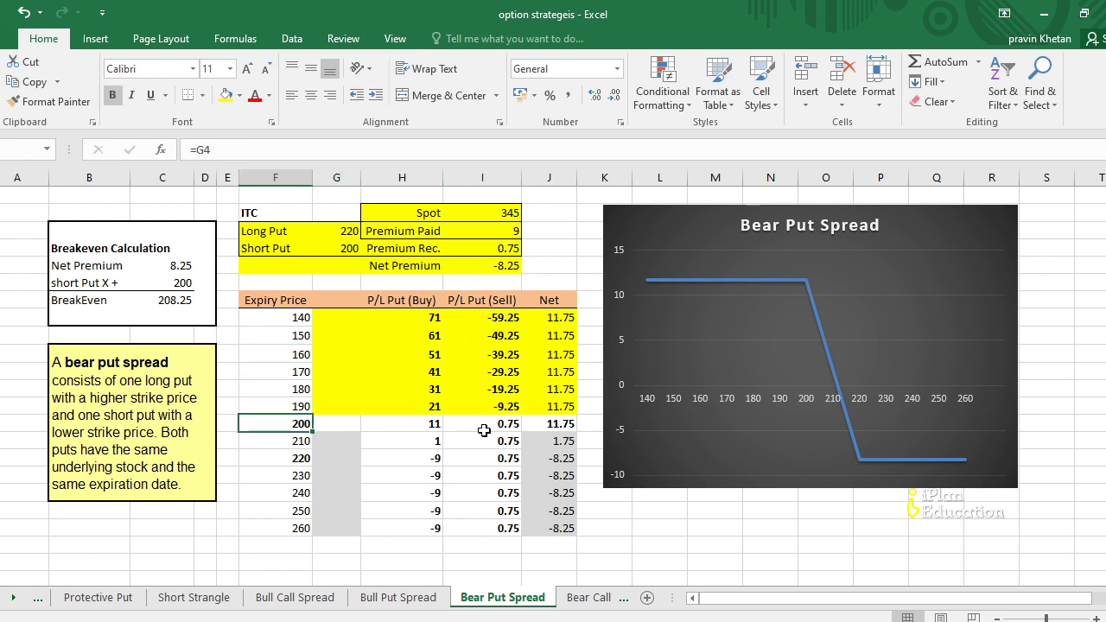
key(Up)
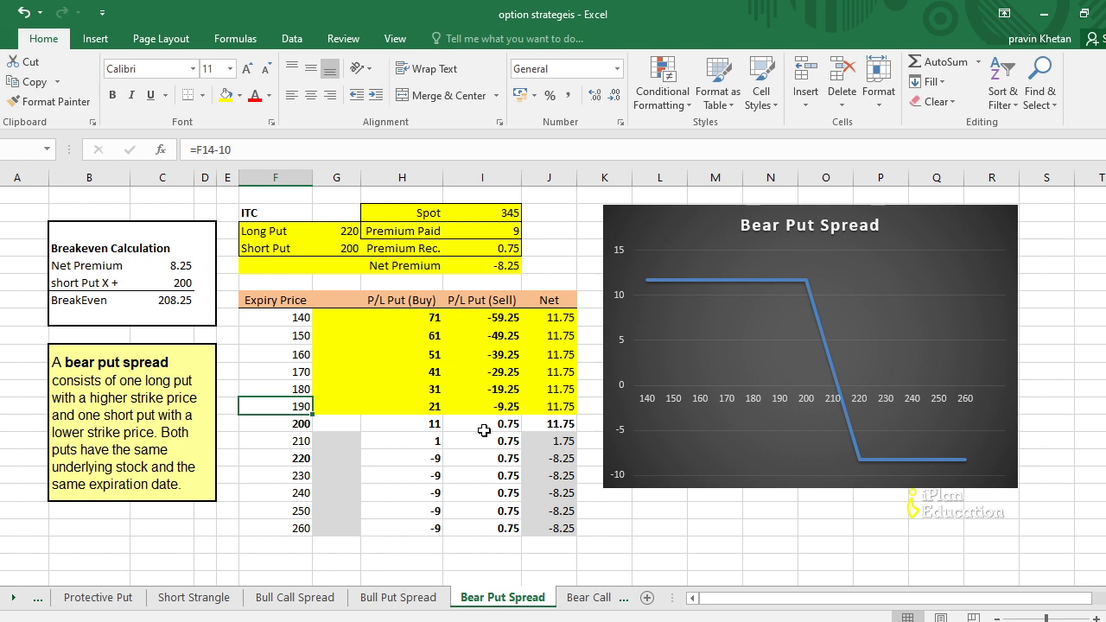
key(Up)
key(Up)
key(Up)
key(Up)
key(Up)
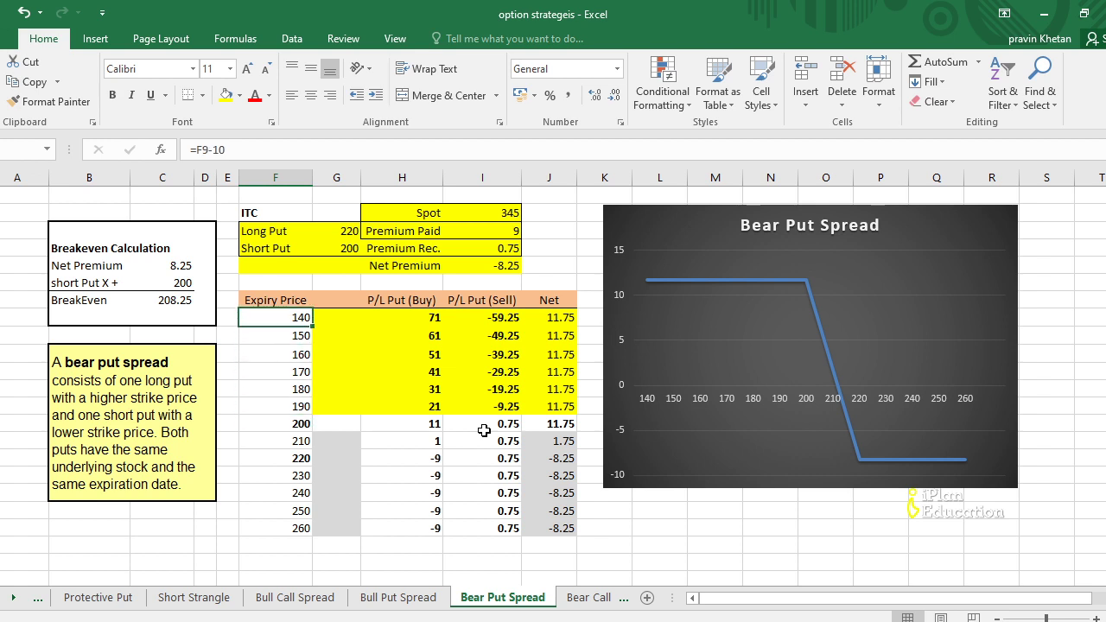
Follow the 140 expiry row across to its Net result and compare the Net values through 200
key(Right)
key(Right)
key(Right)
key(Right)
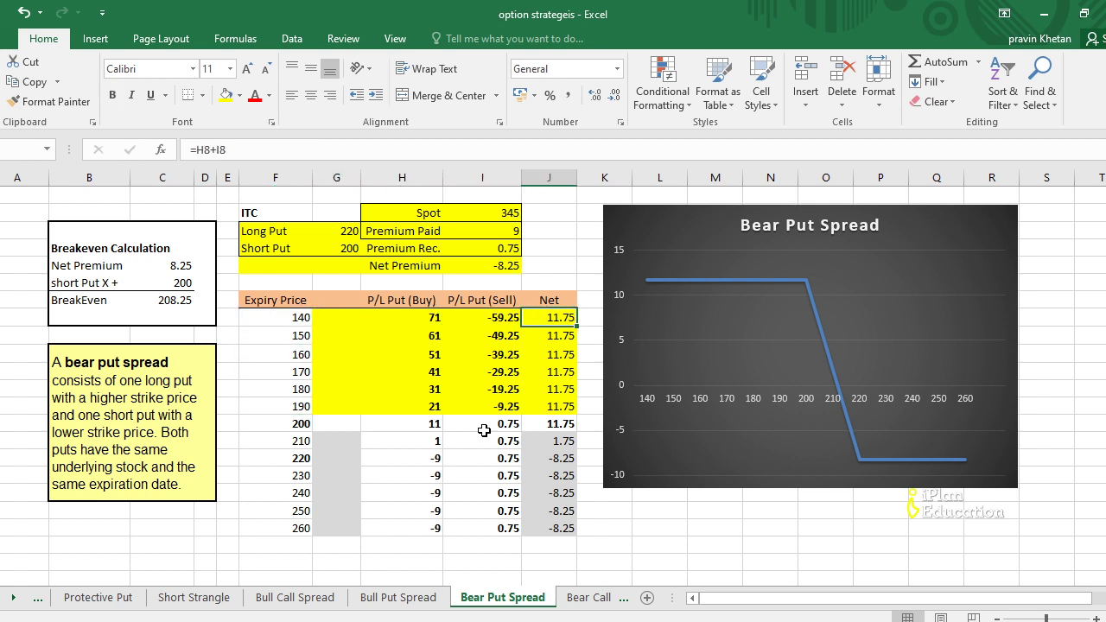
key(Down)
key(Down)
key(Down)
key(Down)
key(Down)
key(Down)
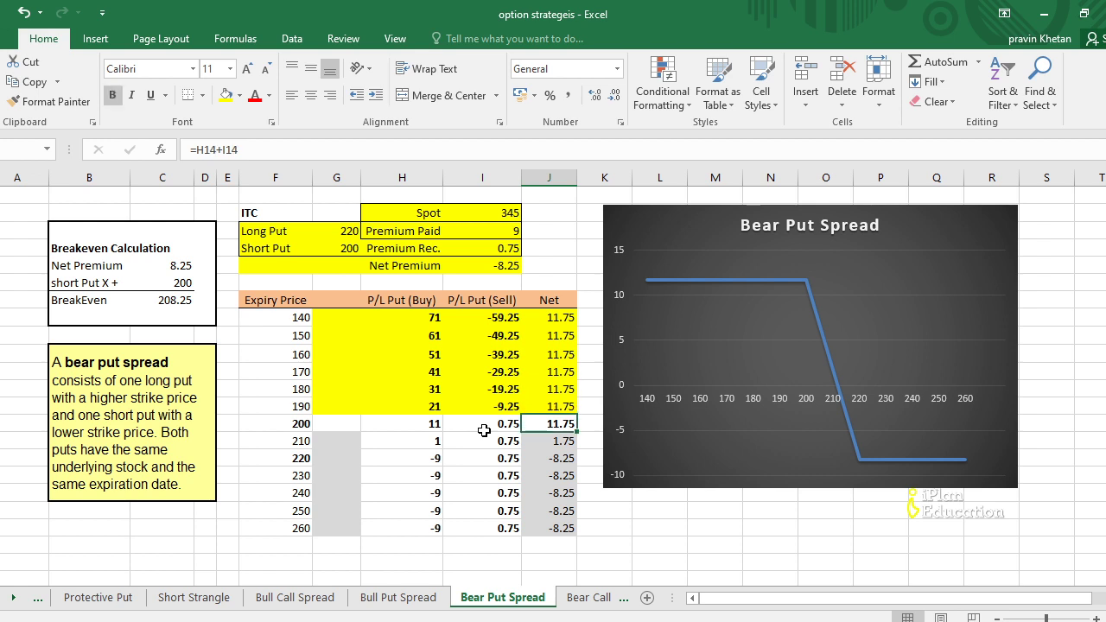
Examine the Net column for the expiry prices from 210 to 260
key(Down)
key(Down)
key(Down)
key(Down)
key(Down)
key(Down)
key(Down)
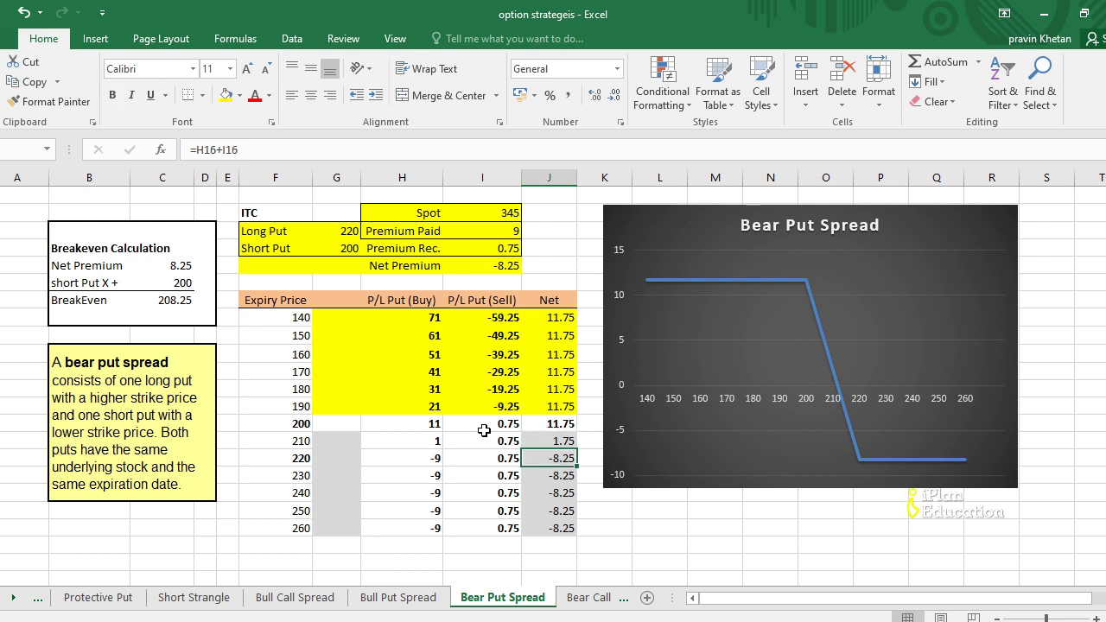
key(Up)
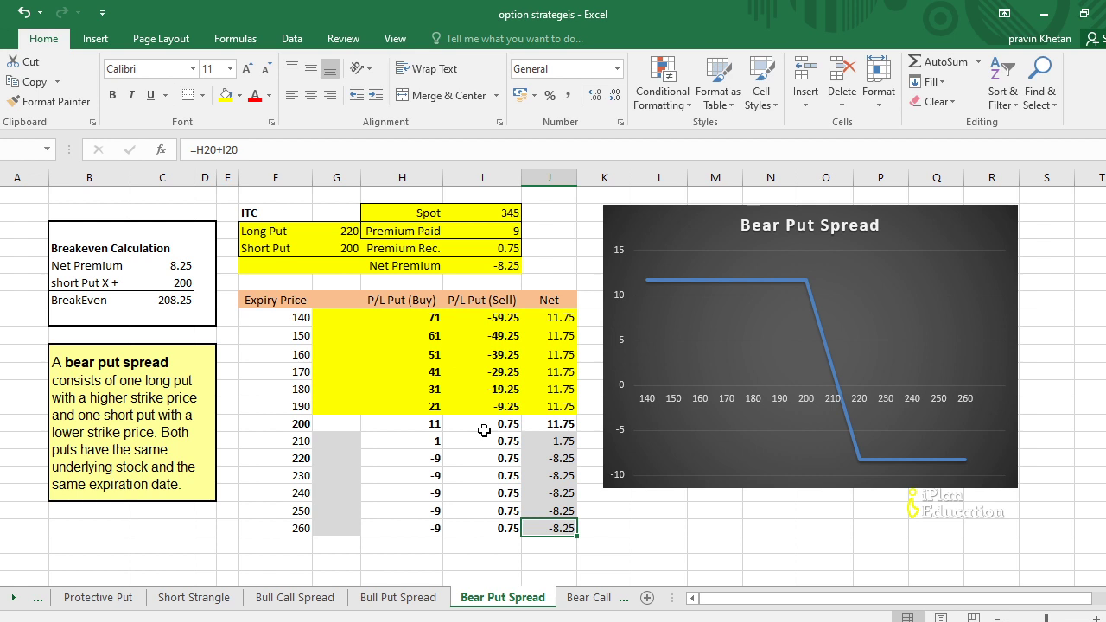
key(Up)
key(Up)
key(Up)
key(Up)
key(Up)
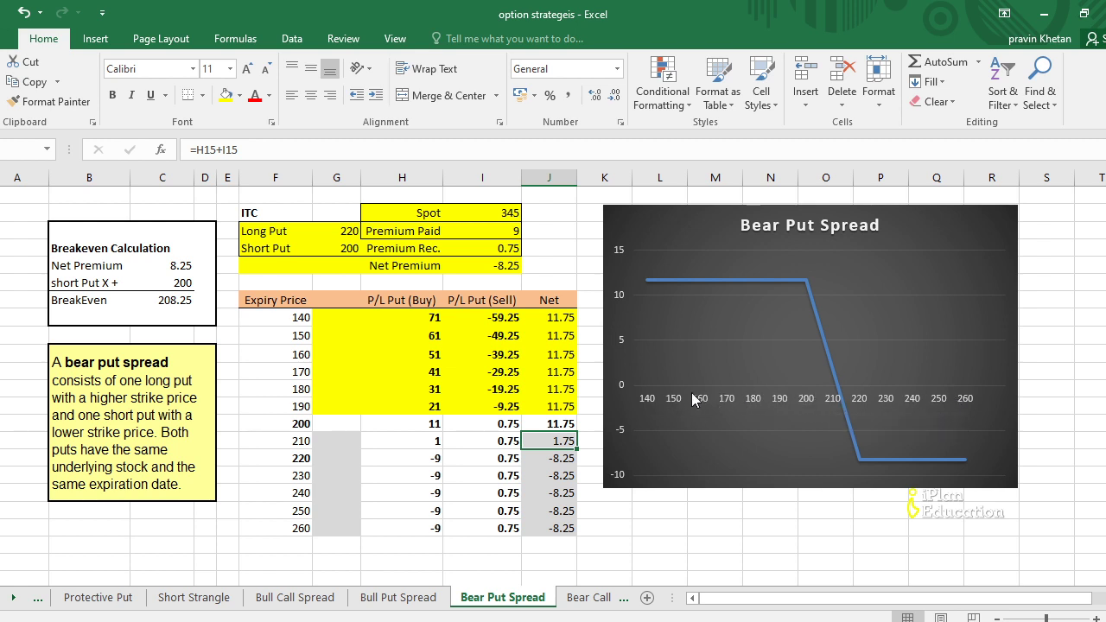
Inspect the flat sections of the Bear Put Spread chart's payoff line, including the value of the 260 point
mouse_move(753, 282)
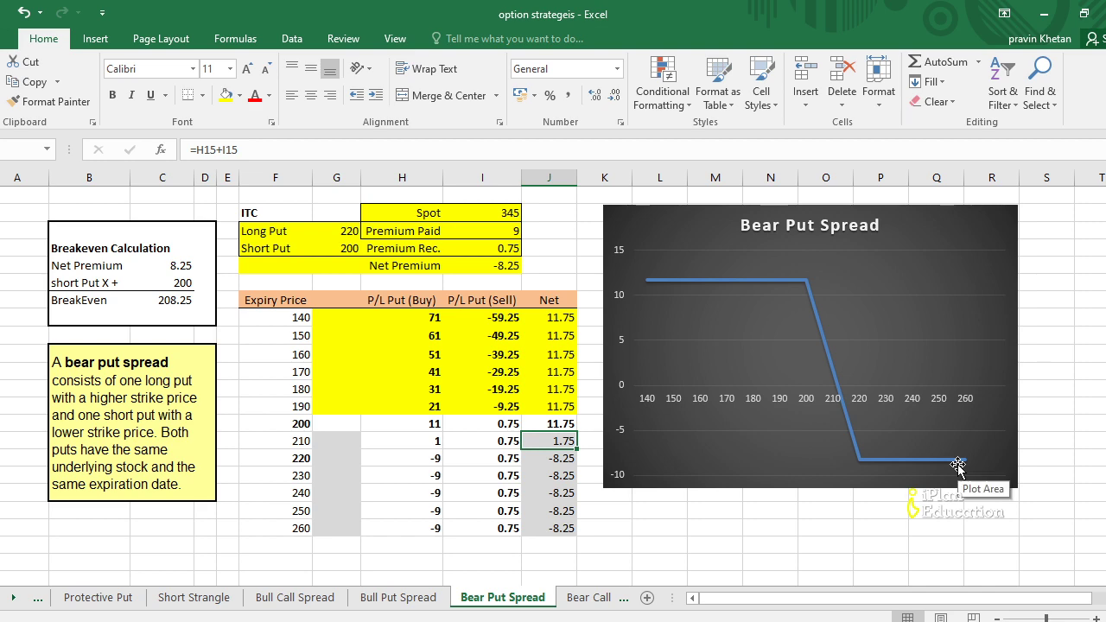
mouse_move(948, 464)
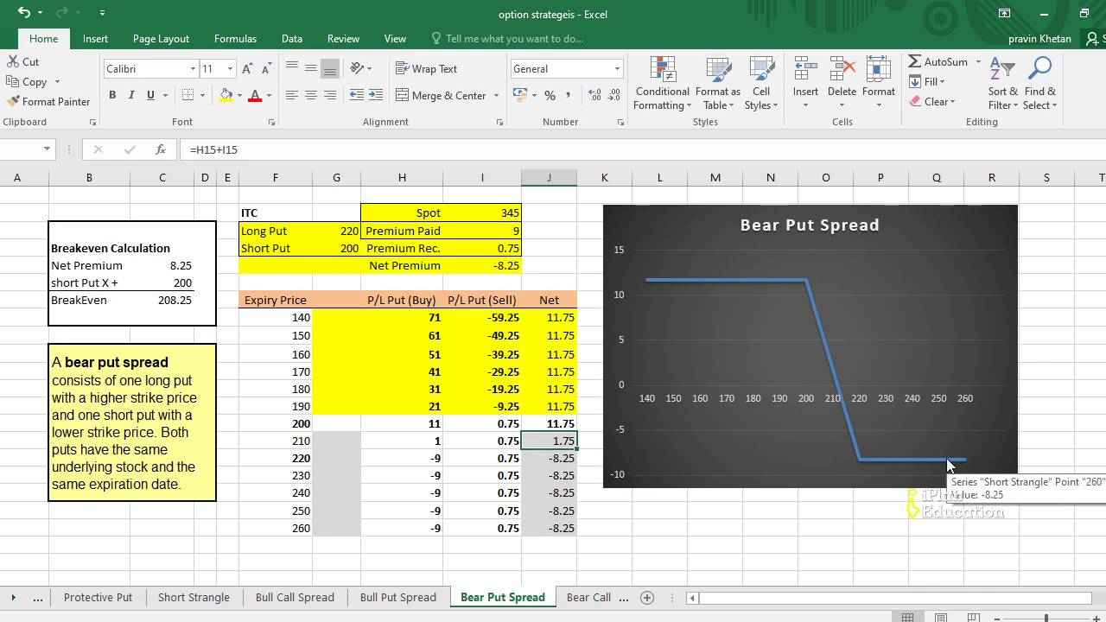